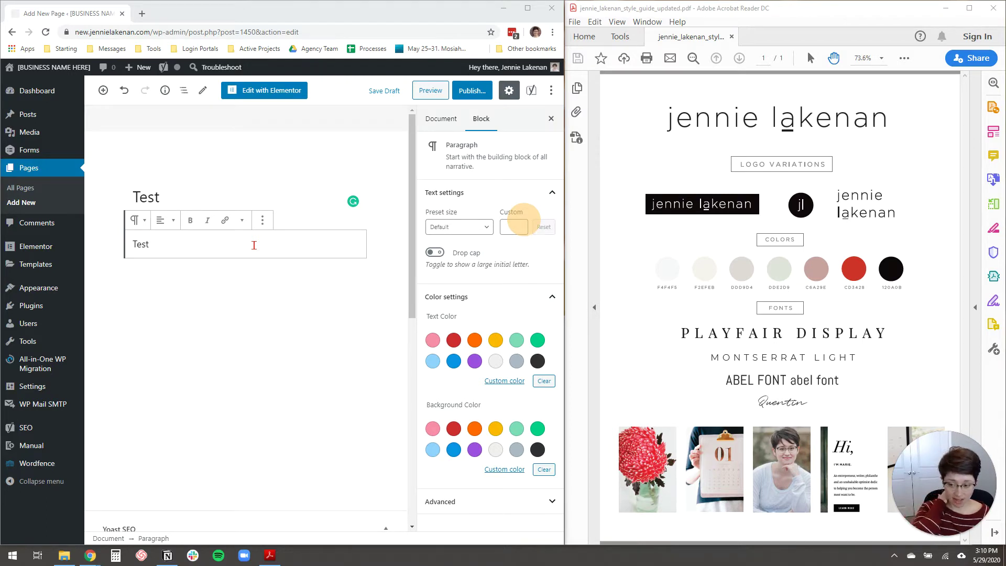
Colour the word Test with the custom hex text colour #cd3428
drag(253, 245, 131, 243)
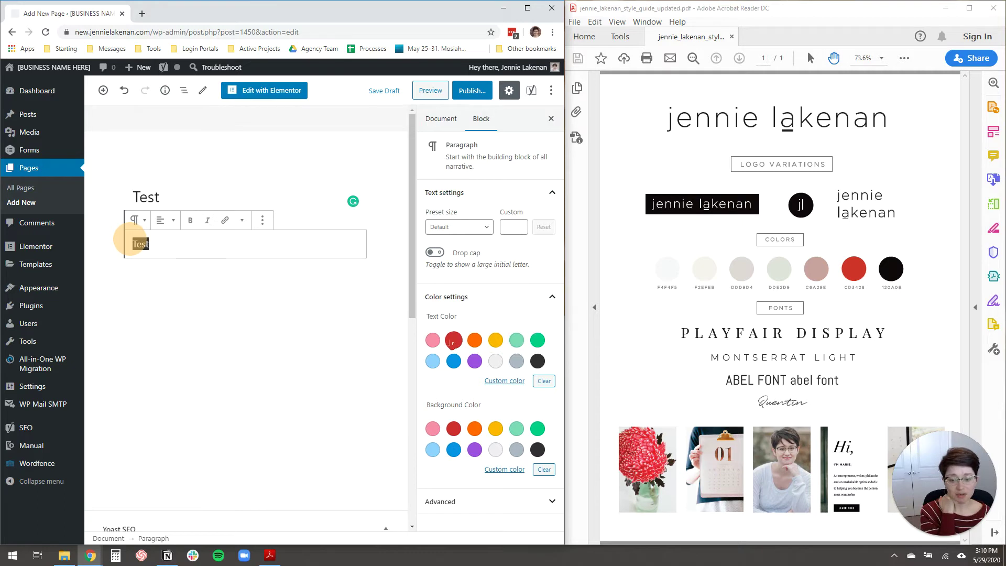
click(505, 382)
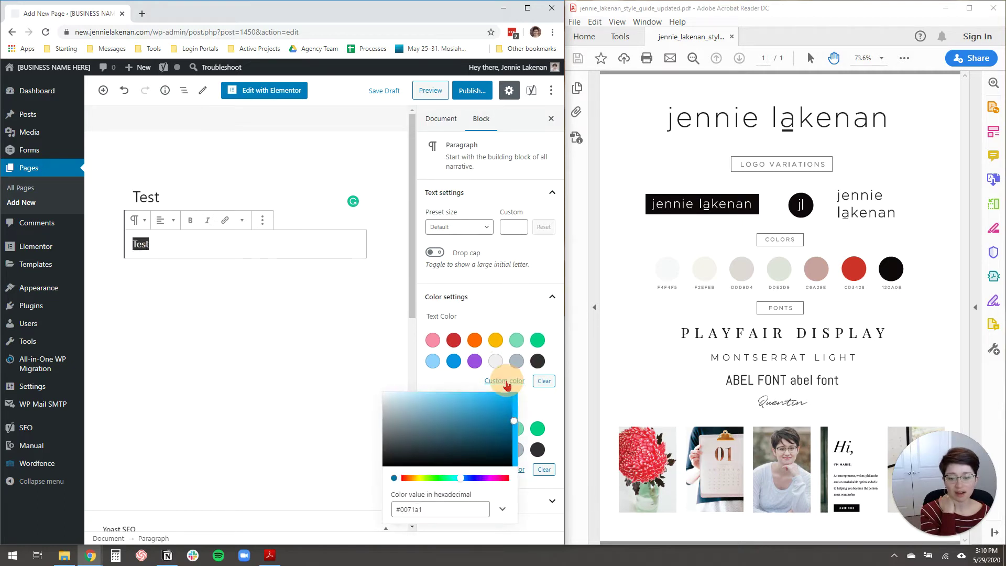
drag(442, 509, 399, 508)
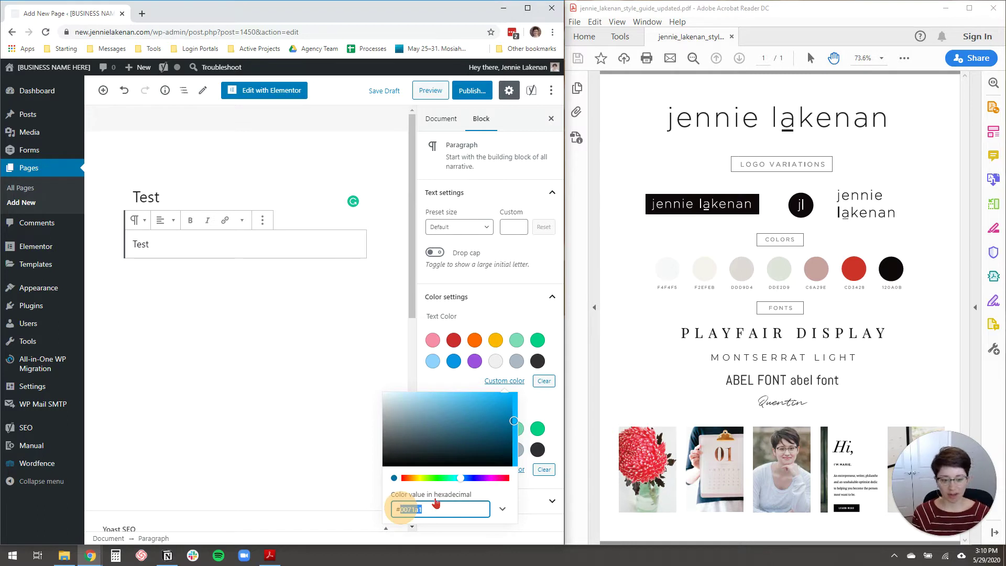
text(cd)
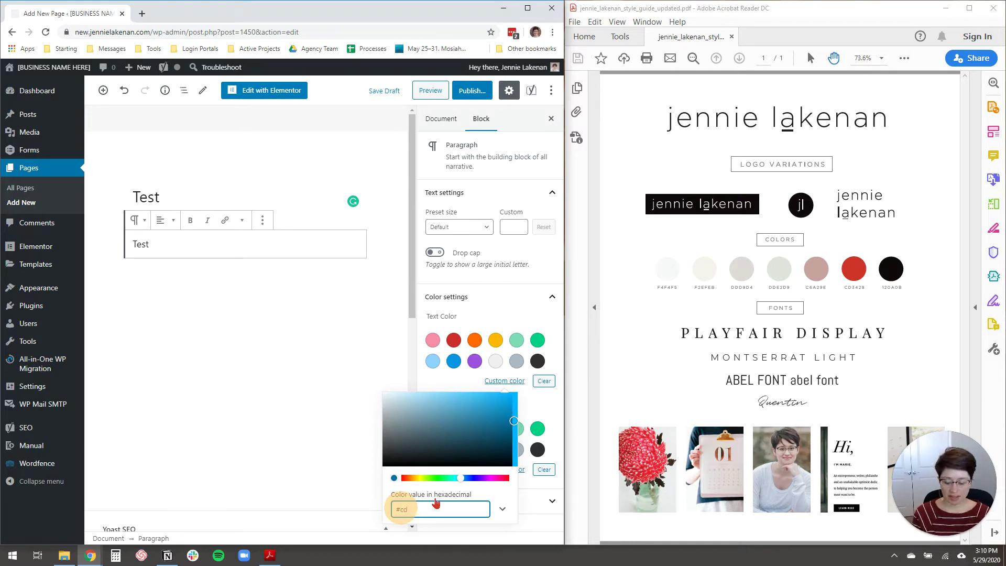
text(3428)
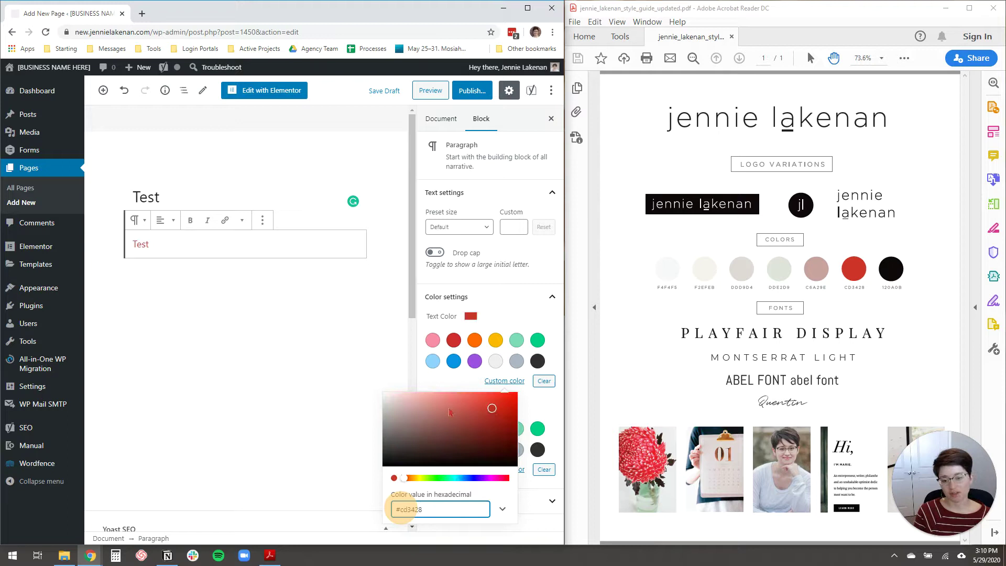
click(494, 315)
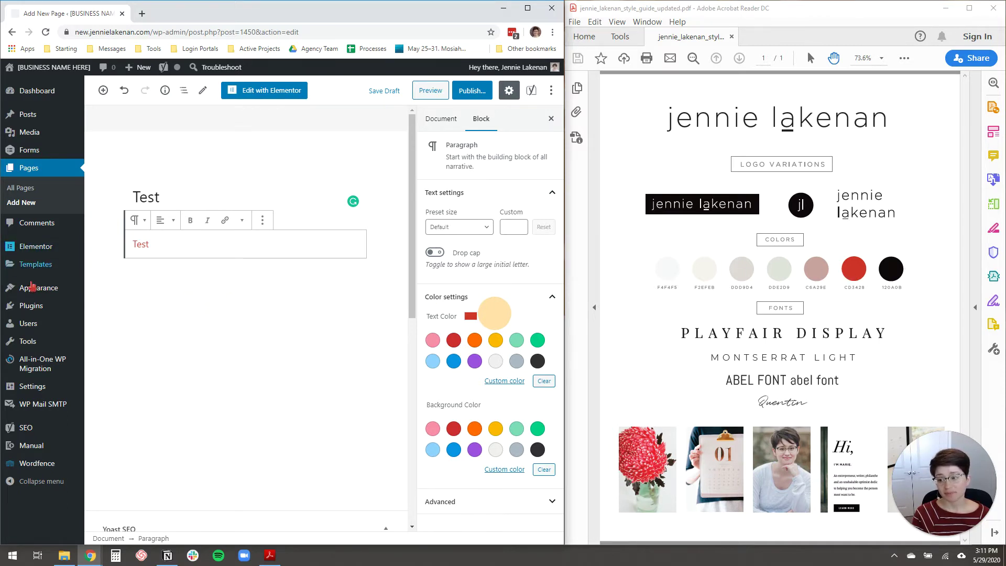
Leave the unsaved page and search Plugins > Add New for 'central color palette'
click(37, 309)
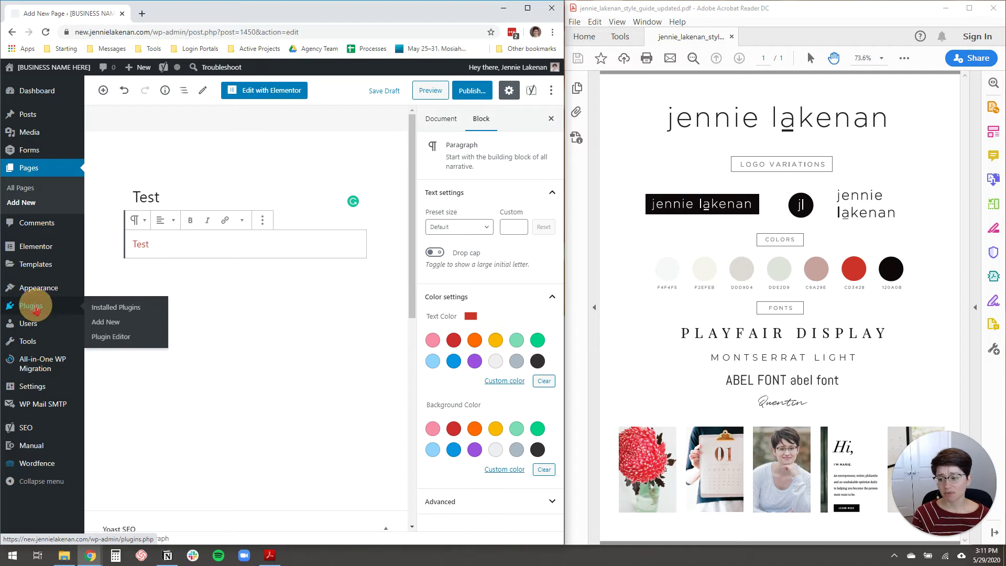
click(333, 93)
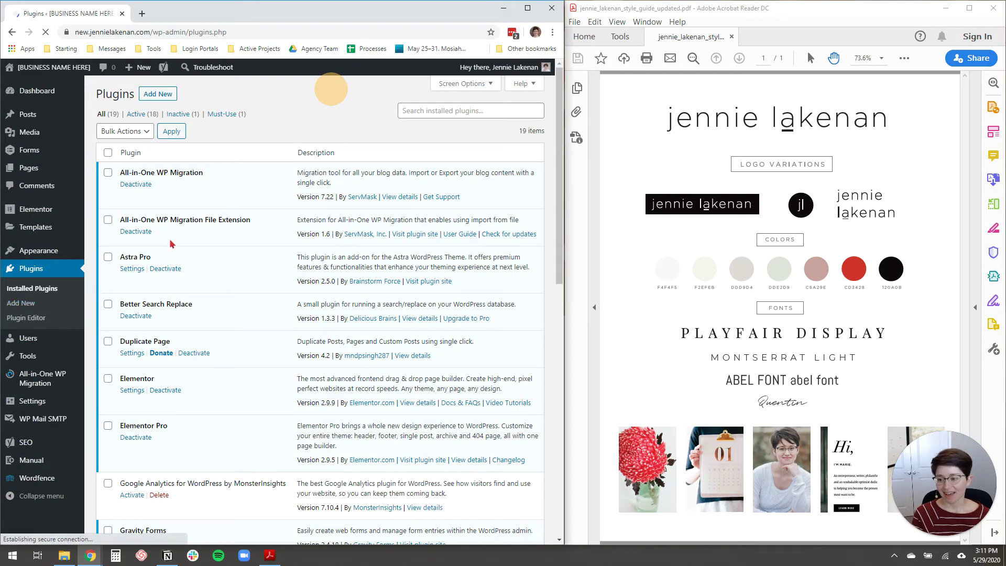
click(159, 96)
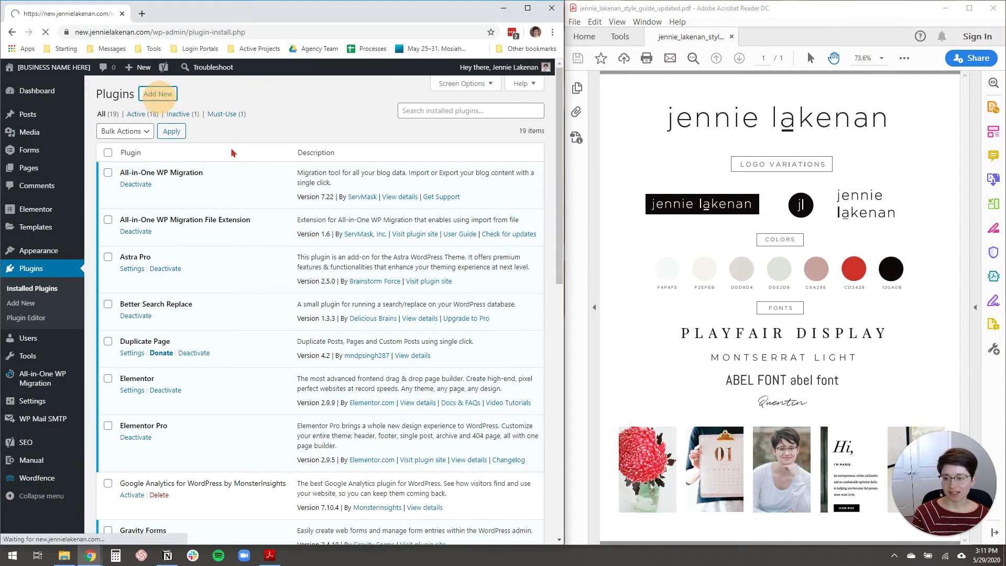
click(411, 116)
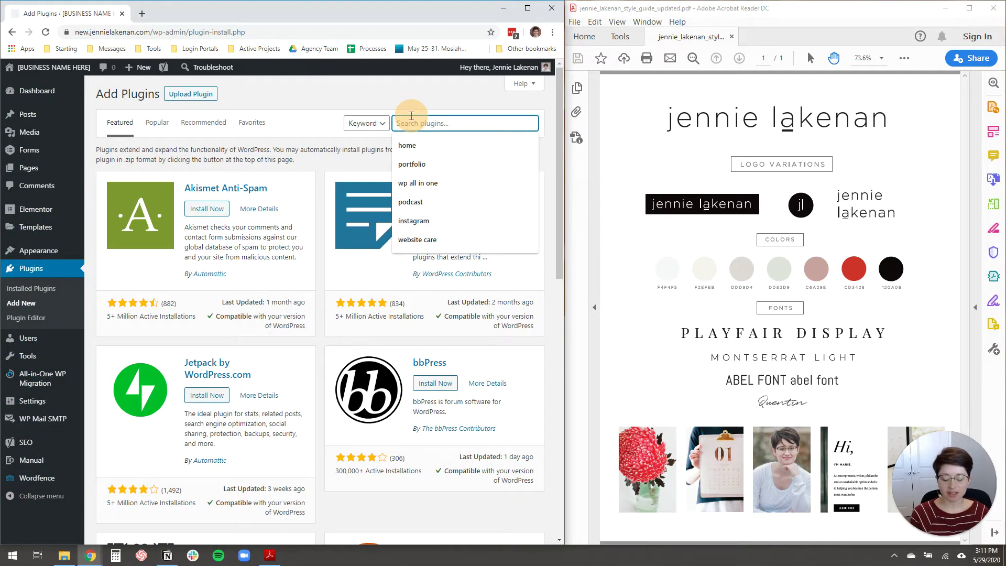
text(central co)
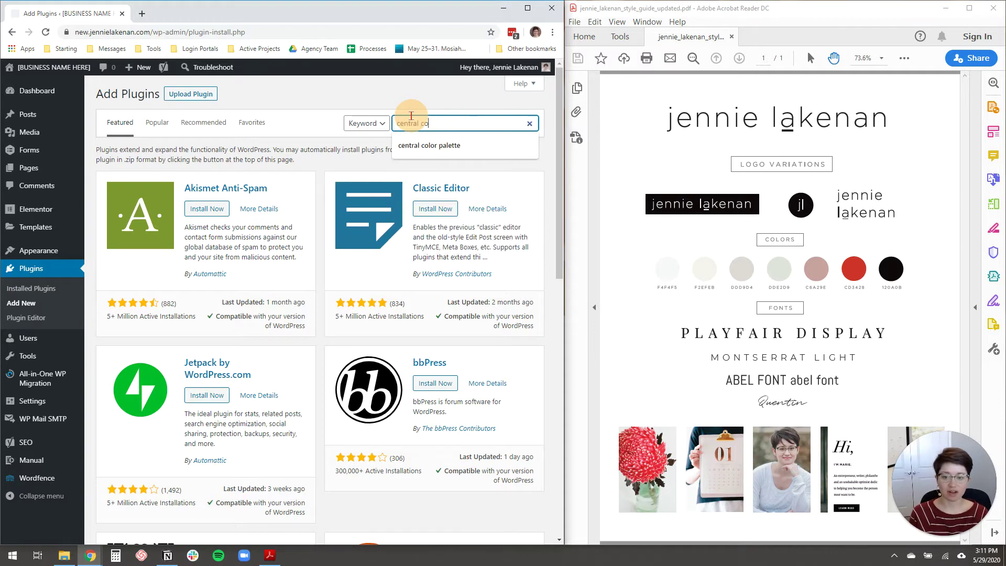
text(lor palette)
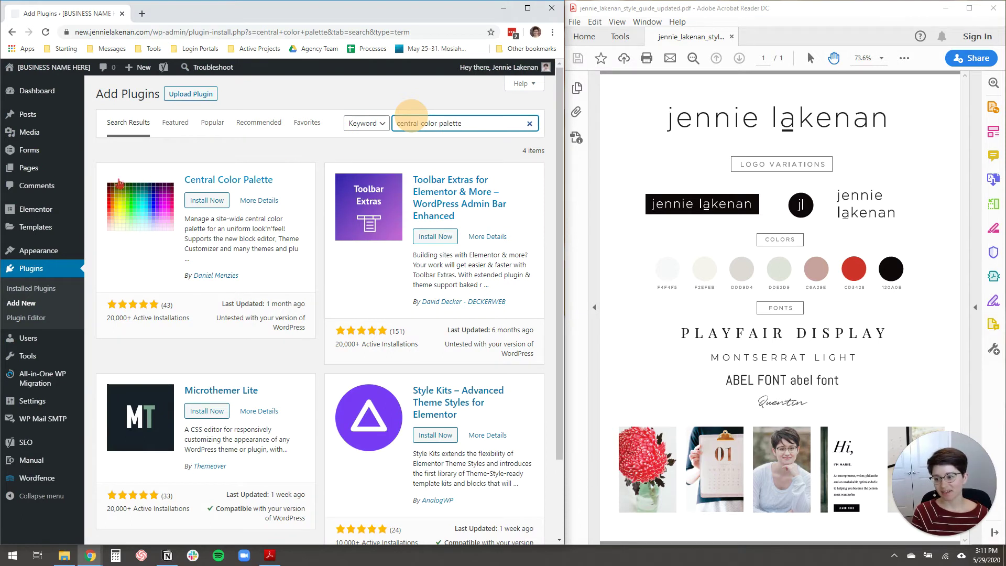
Install and activate Central Color Palette, then go to its settings
click(213, 204)
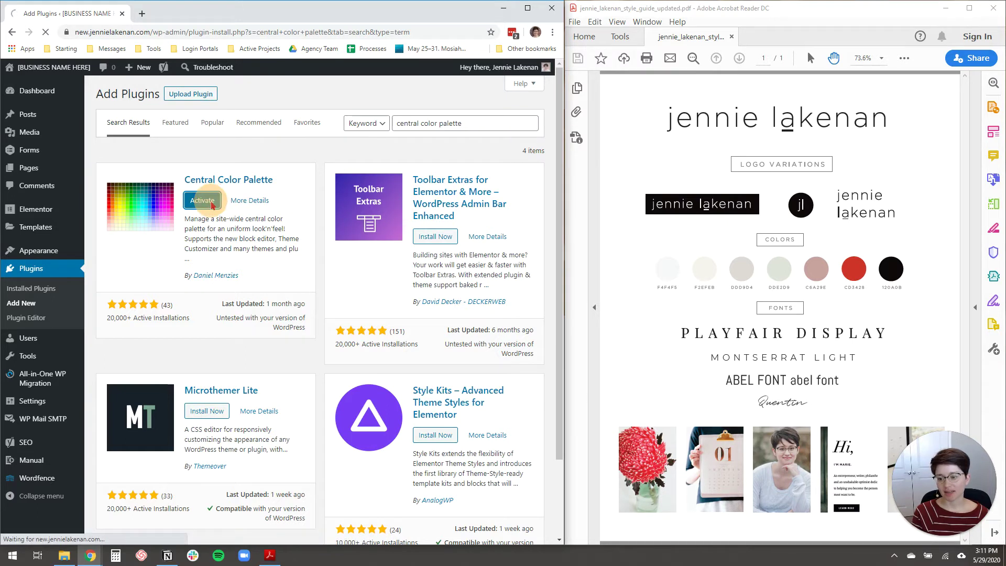
click(212, 205)
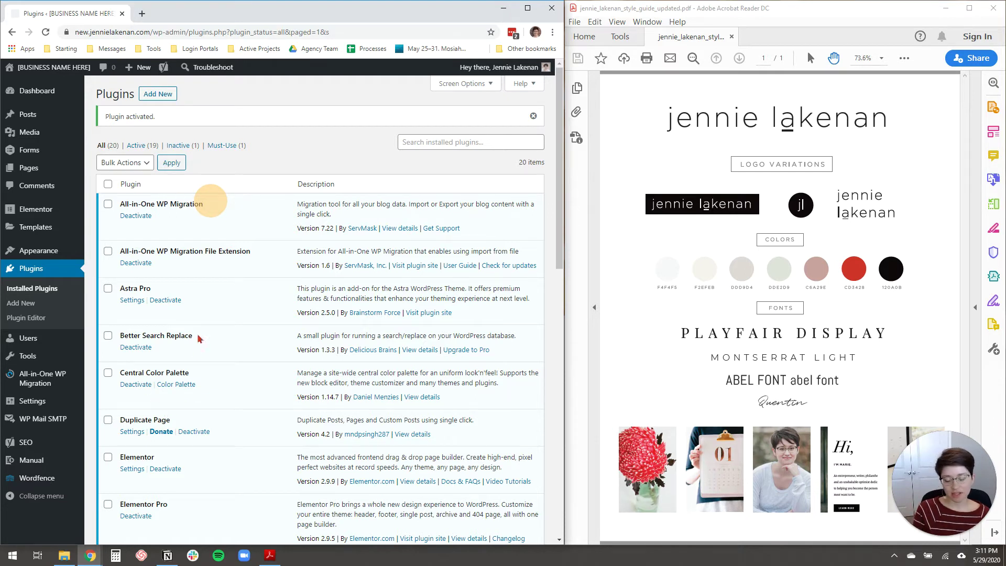
drag(120, 372, 197, 373)
click(198, 373)
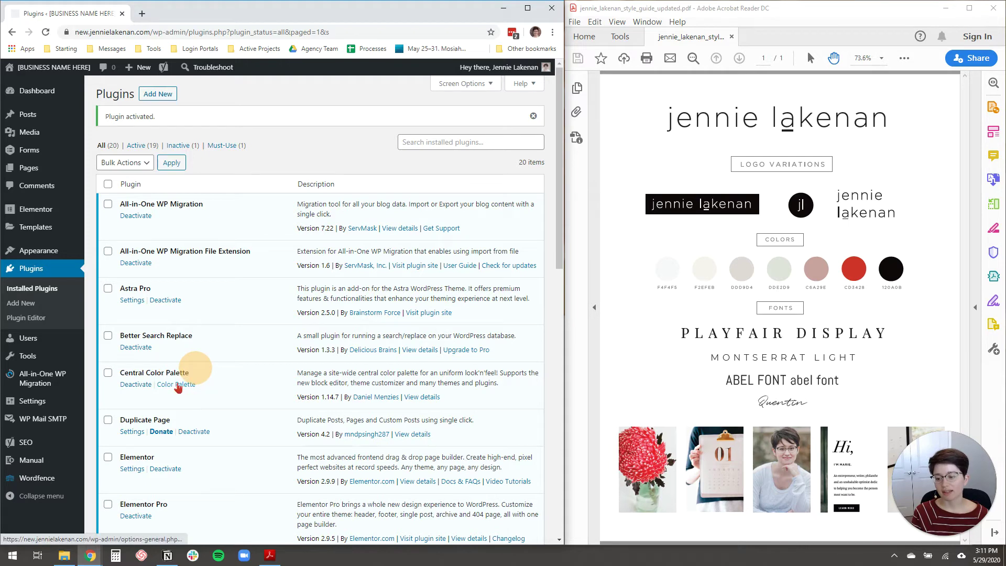
Enable the palette for Theme Customizer, block editor with enforced colours, classic editor and Elementor
click(177, 386)
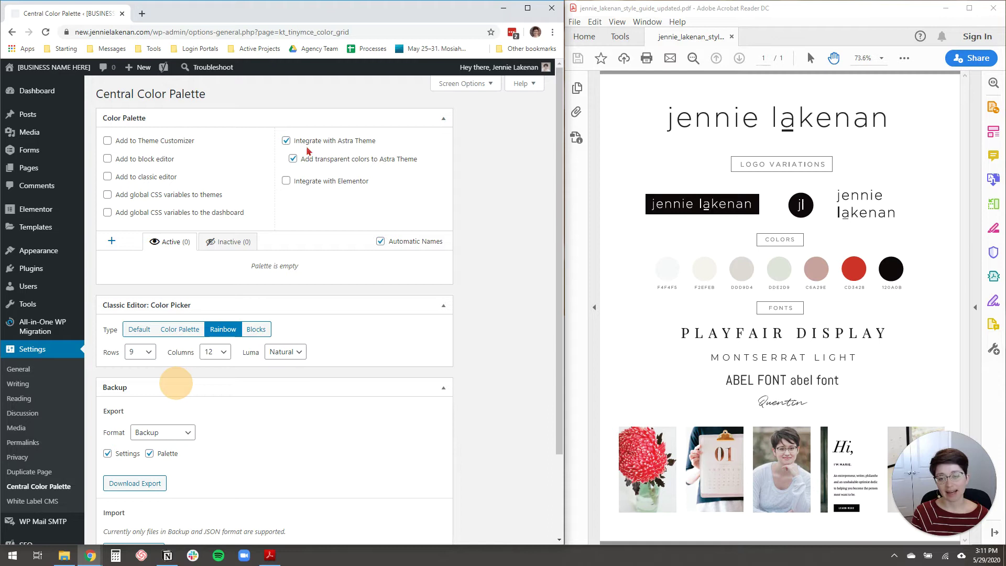
click(107, 142)
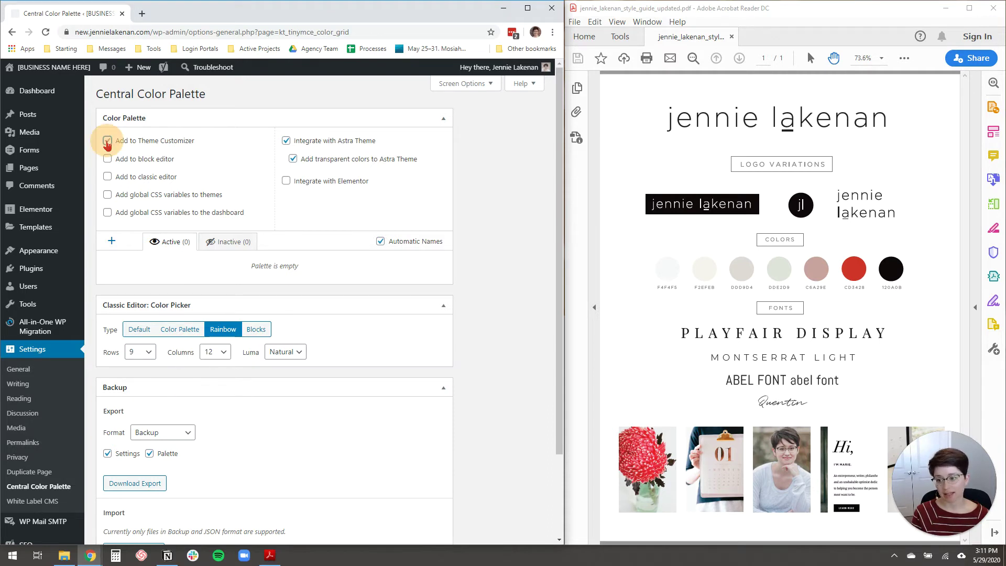
click(108, 159)
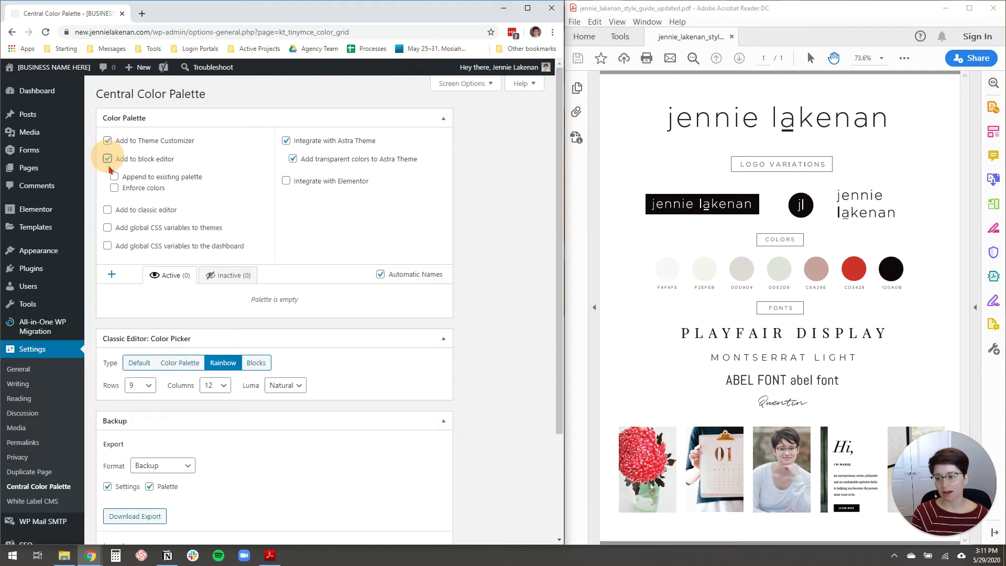
click(108, 210)
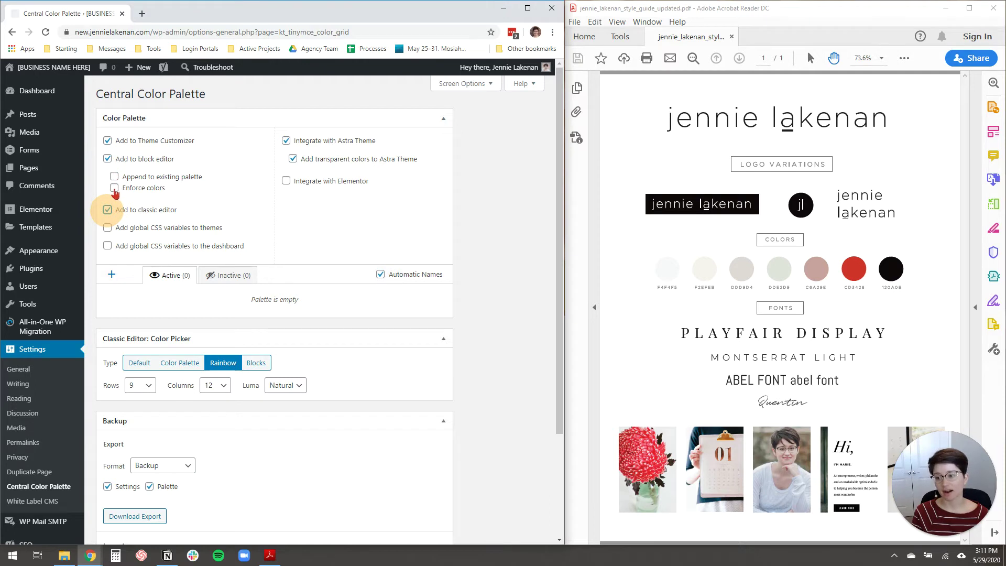
click(114, 188)
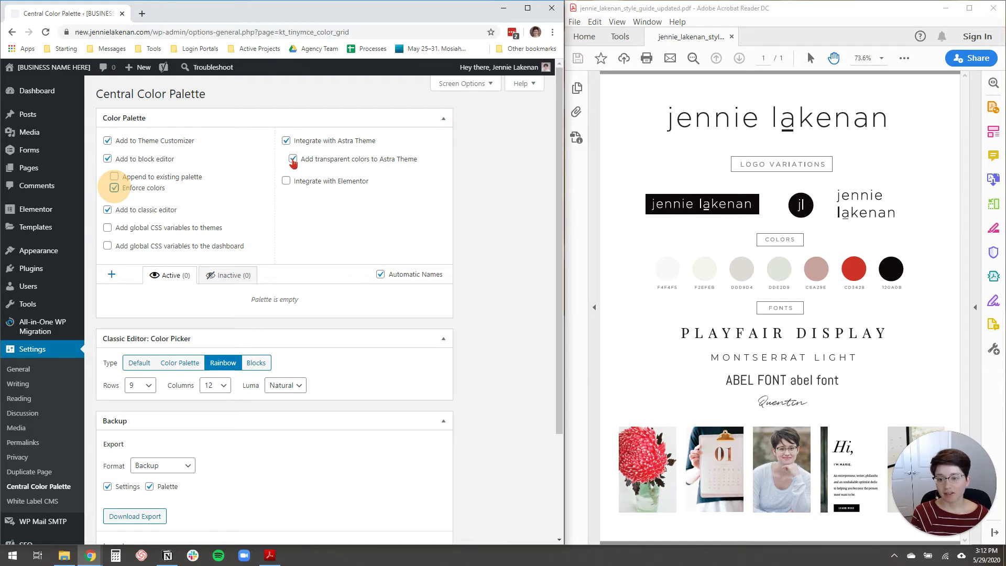
click(285, 182)
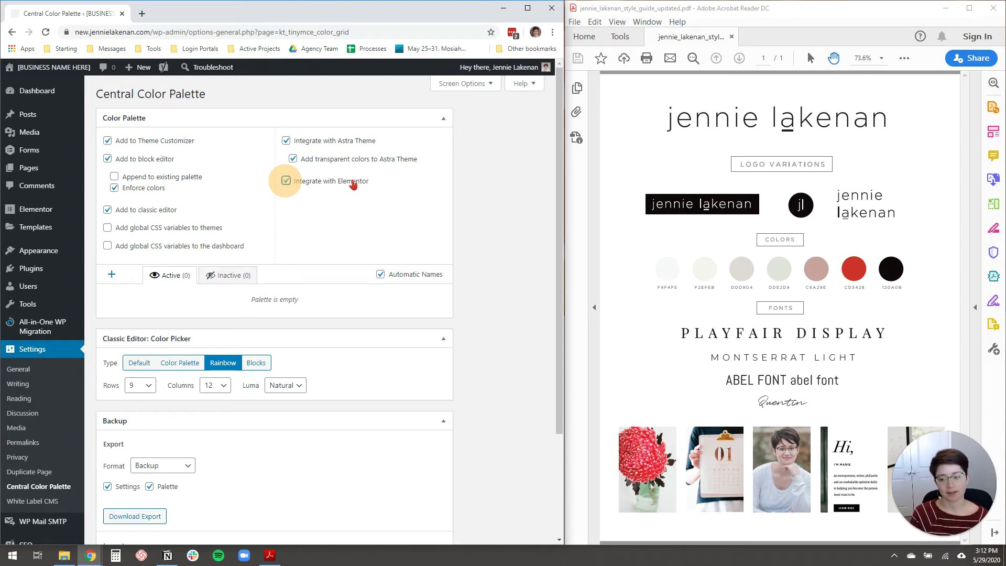
click(573, 207)
click(520, 203)
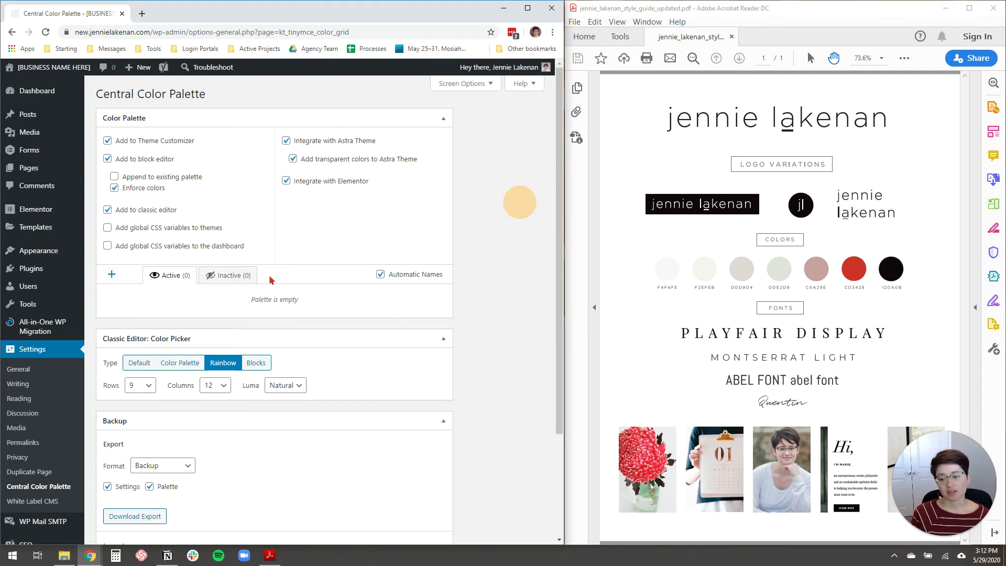
Add a first palette colour and paste F4F4F5, copied from the style guide, as its hex
click(112, 276)
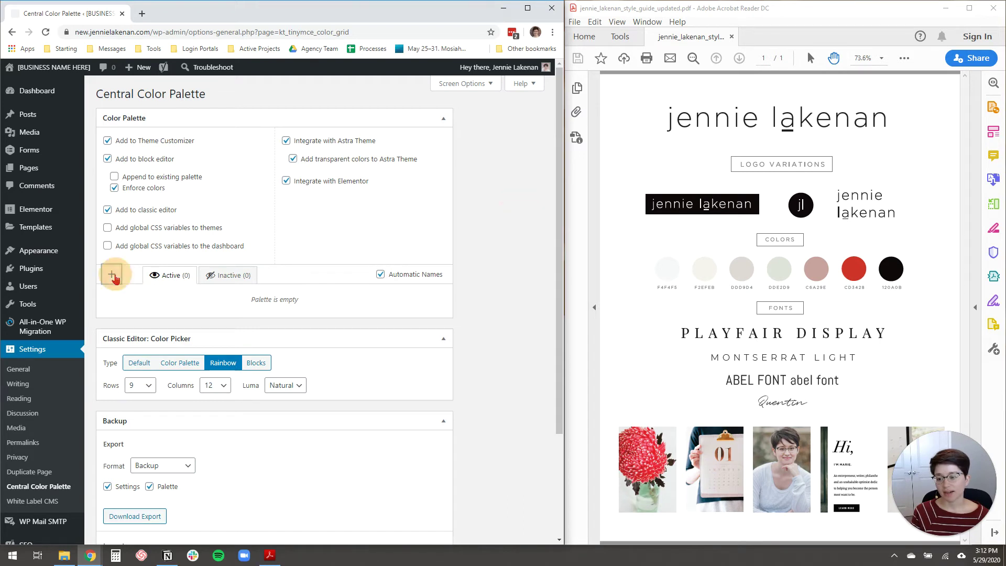
click(170, 297)
drag(170, 296, 151, 297)
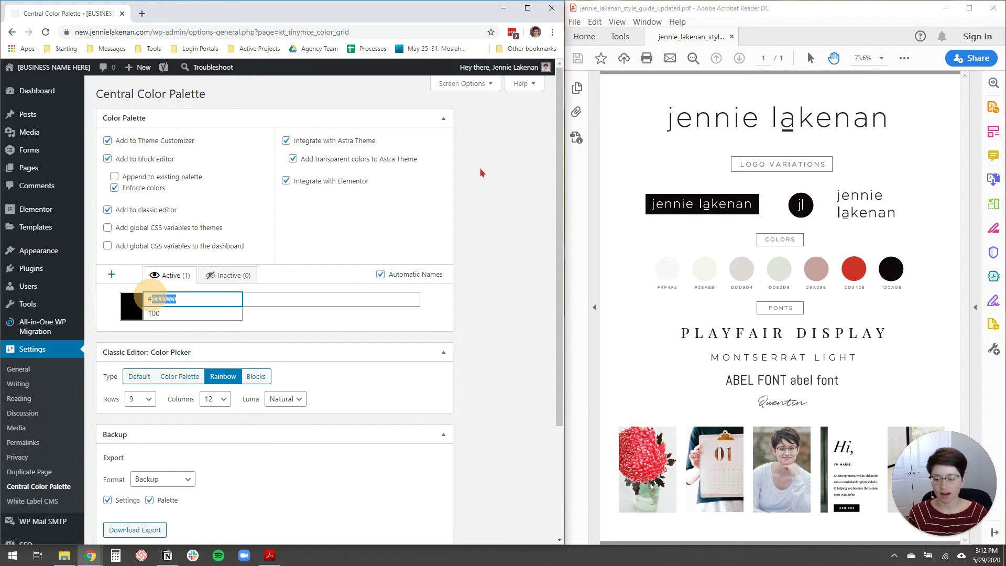
key(BackSpace)
key(BackSpace)
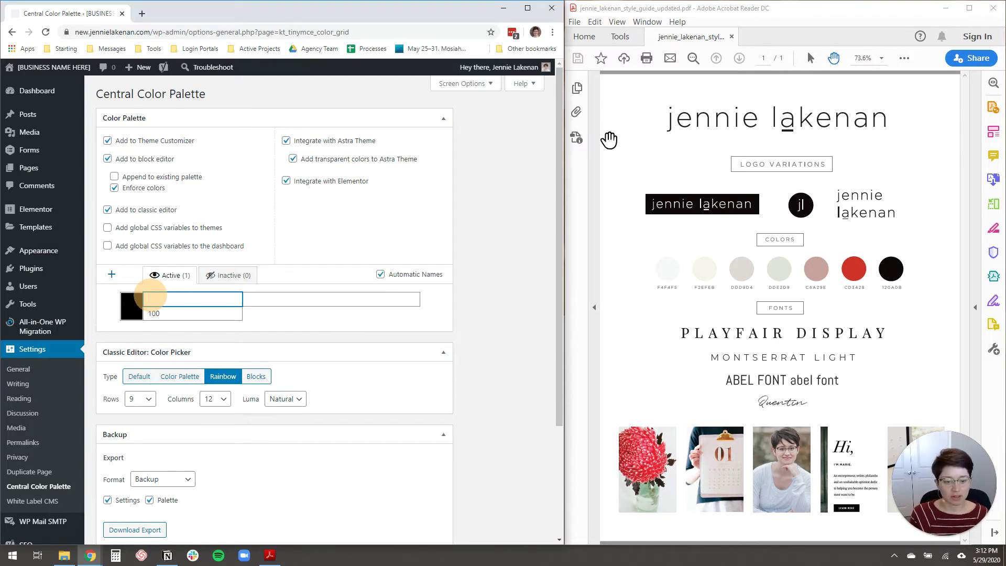
click(811, 59)
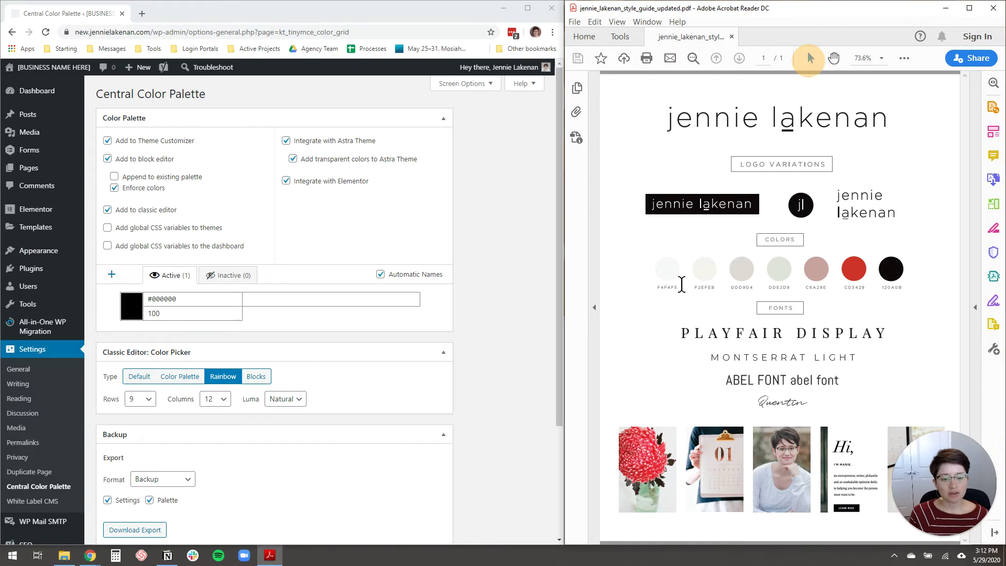
drag(682, 285, 657, 287)
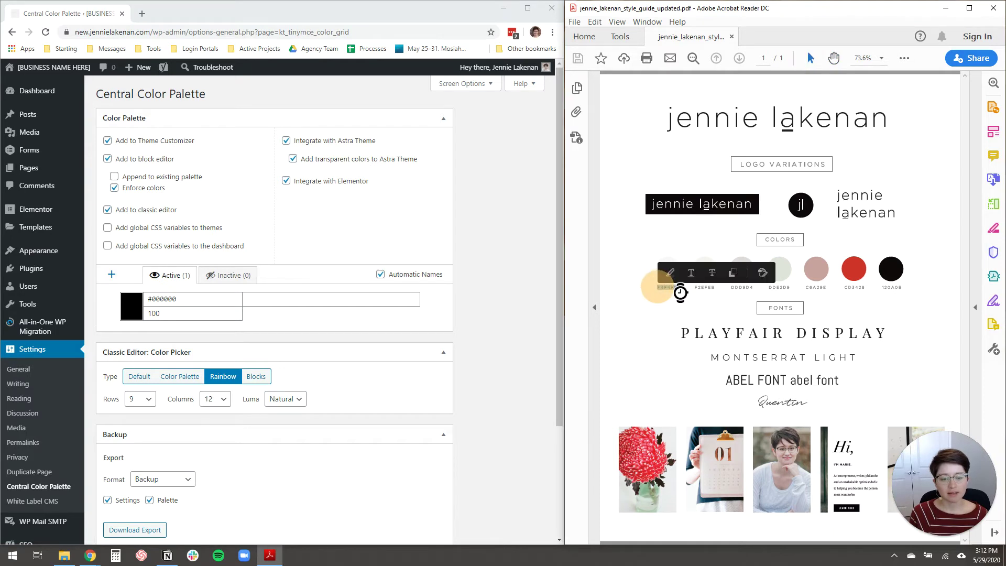
key(ctrl+c)
click(210, 299)
key(ctrl+a)
key(ctrl+v)
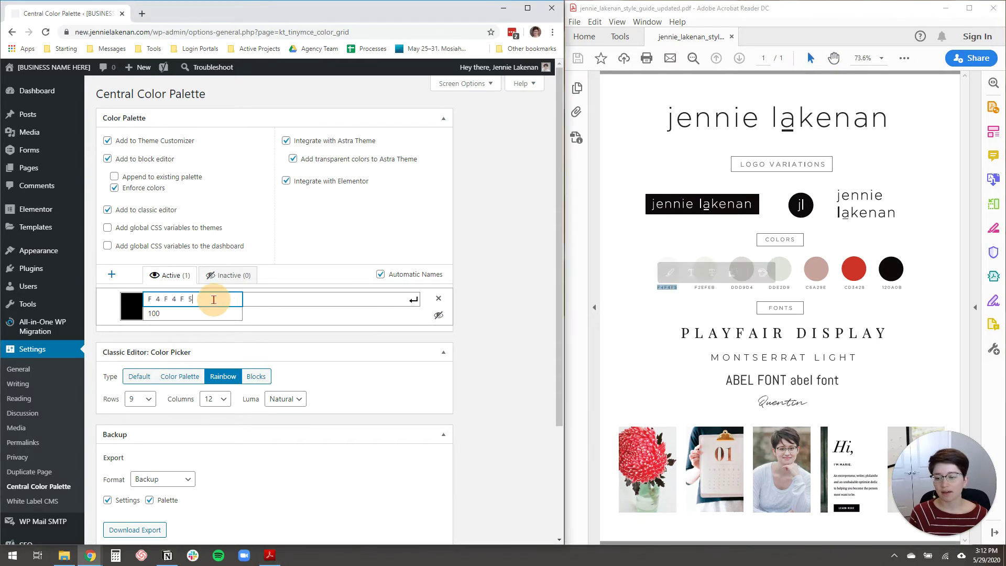
Re-enter the first colour's hex as f4f4f5 and confirm it
double_click(156, 300)
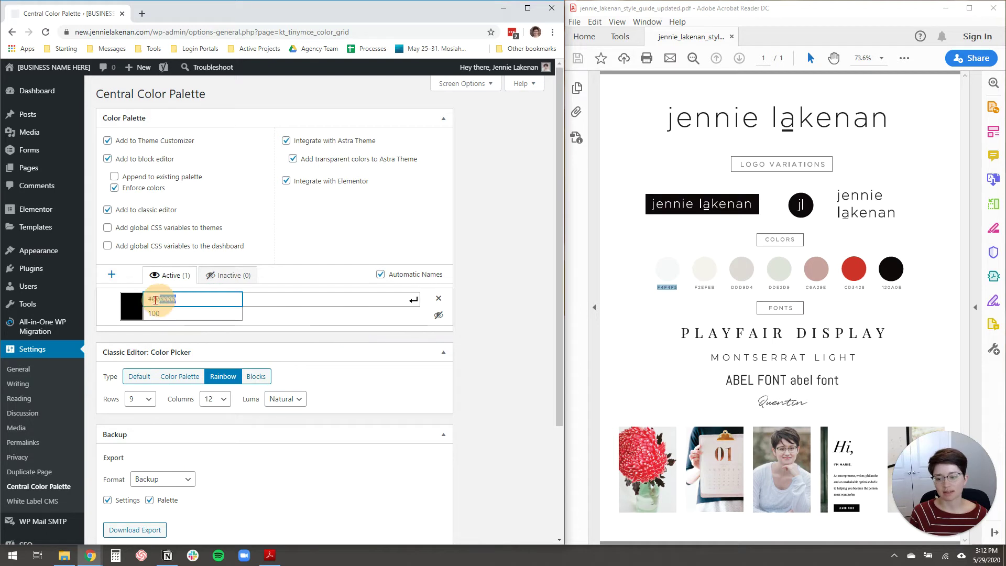
key(ctrl+a)
key(ctrl+v)
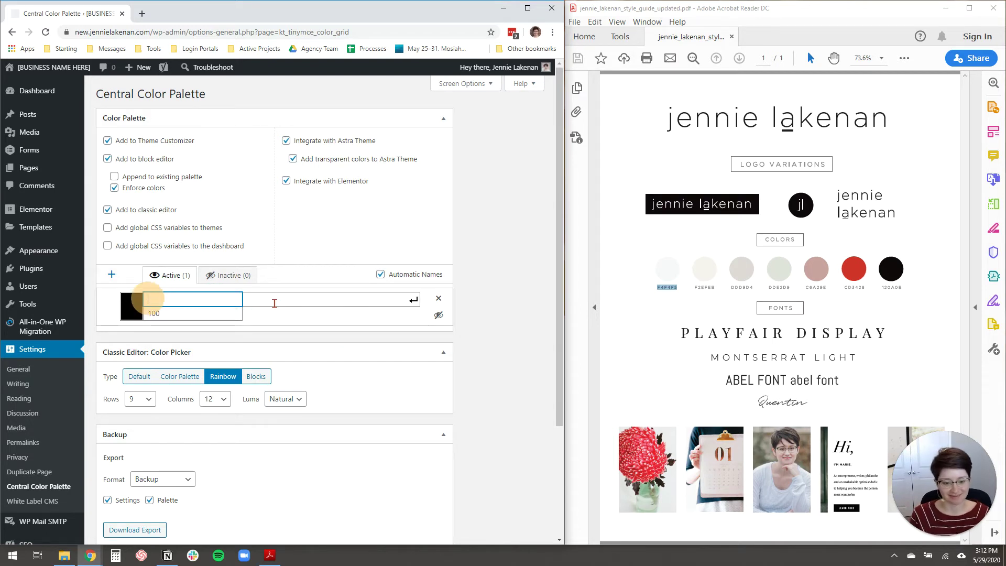
text(f4f)
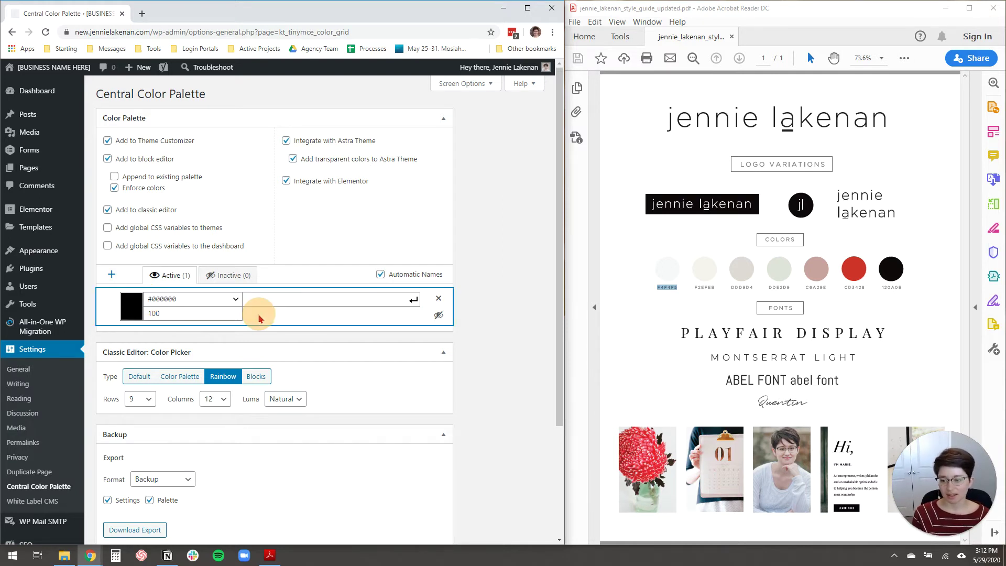
triple_click(169, 298)
double_click(169, 299)
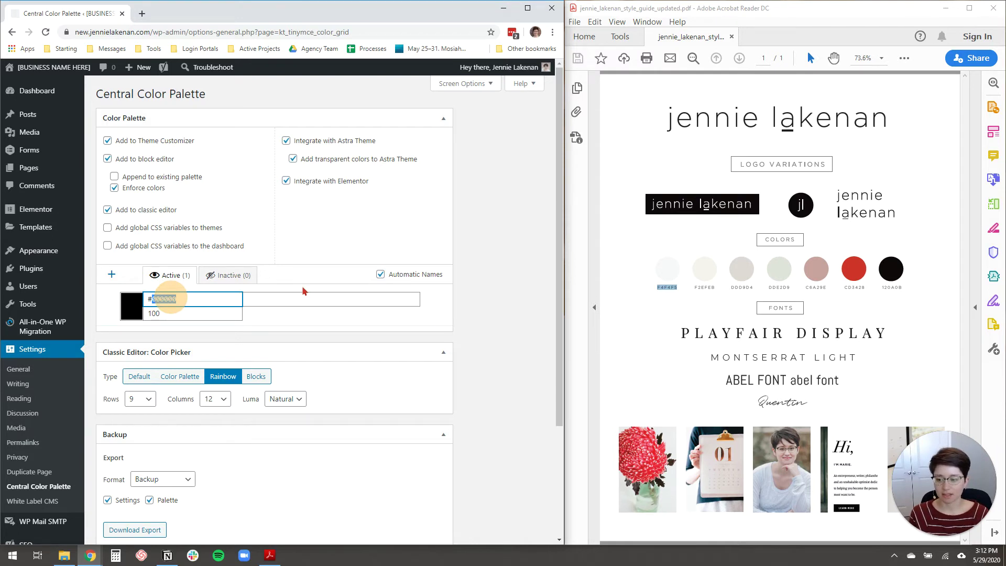
text(f4f4f)
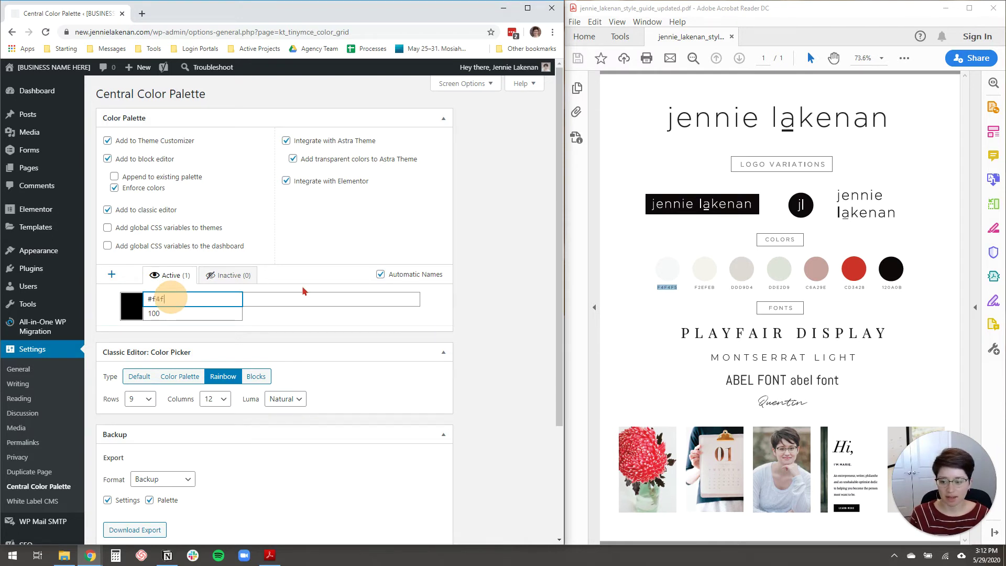
text(5)
click(253, 298)
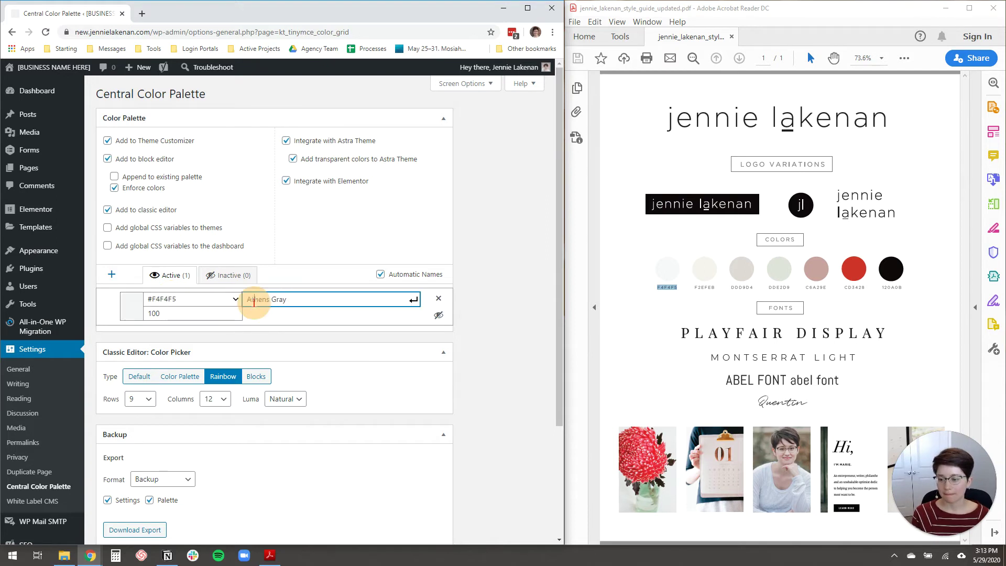
Keep the Athens Gray name and add a second colour row at #000000
click(287, 300)
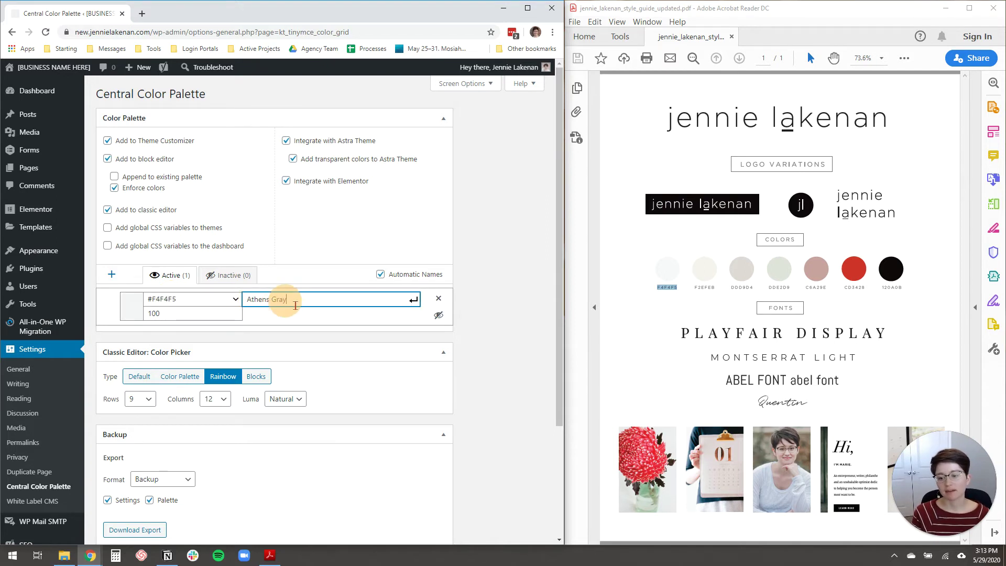
drag(295, 305, 247, 306)
key(BackSpace)
click(273, 313)
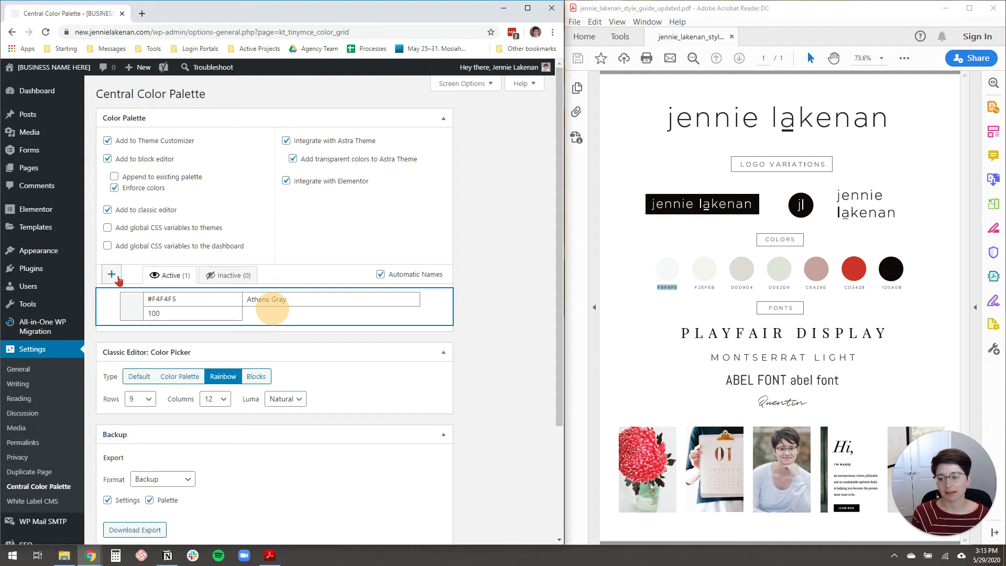
click(112, 275)
drag(190, 337, 149, 340)
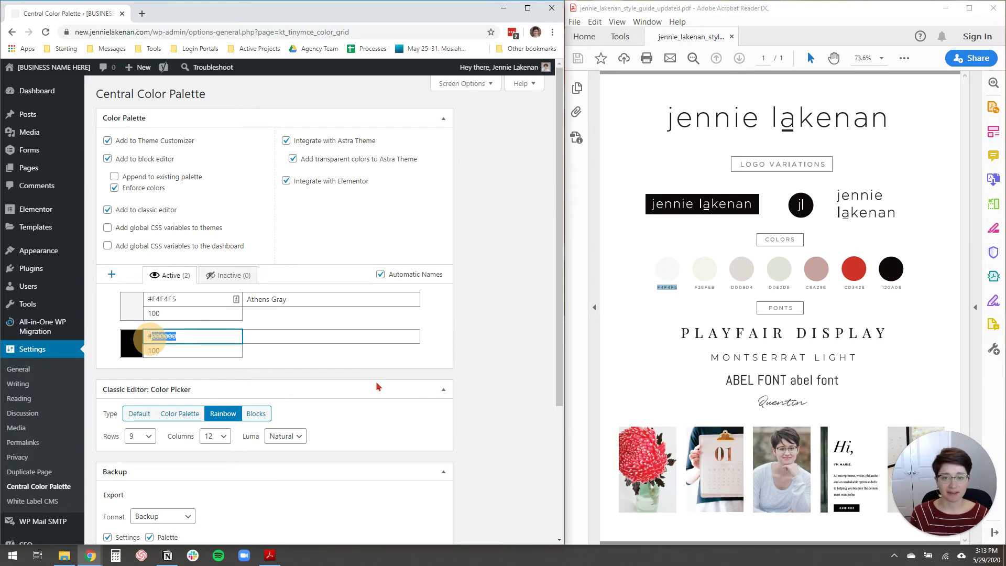
Paste the brand hex list to create Pampas, Gray Nurse, Quicksand, Persian Red, Gondola and White rows
key(ctrl+v)
click(483, 352)
scroll(483, 353, down, 2)
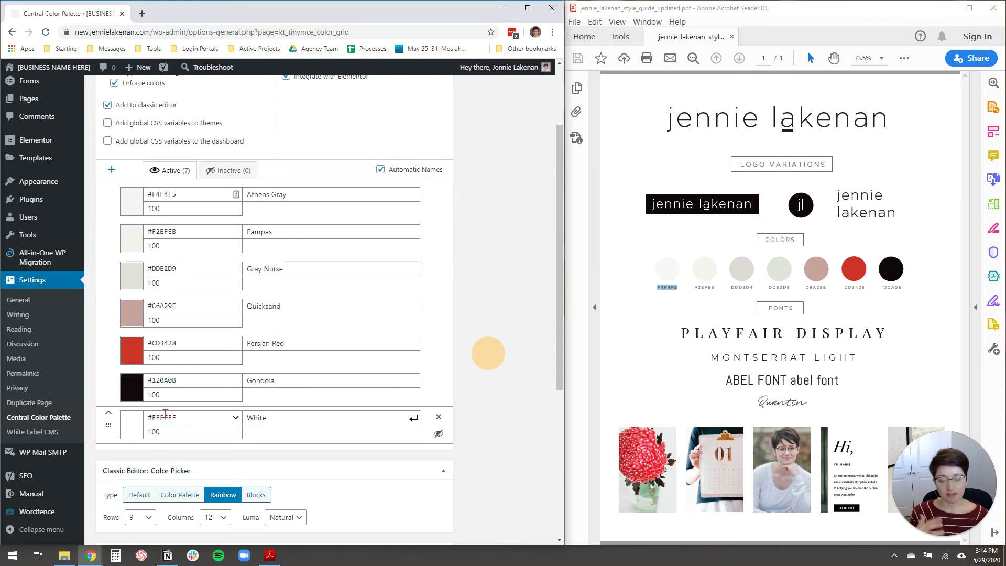
double_click(167, 417)
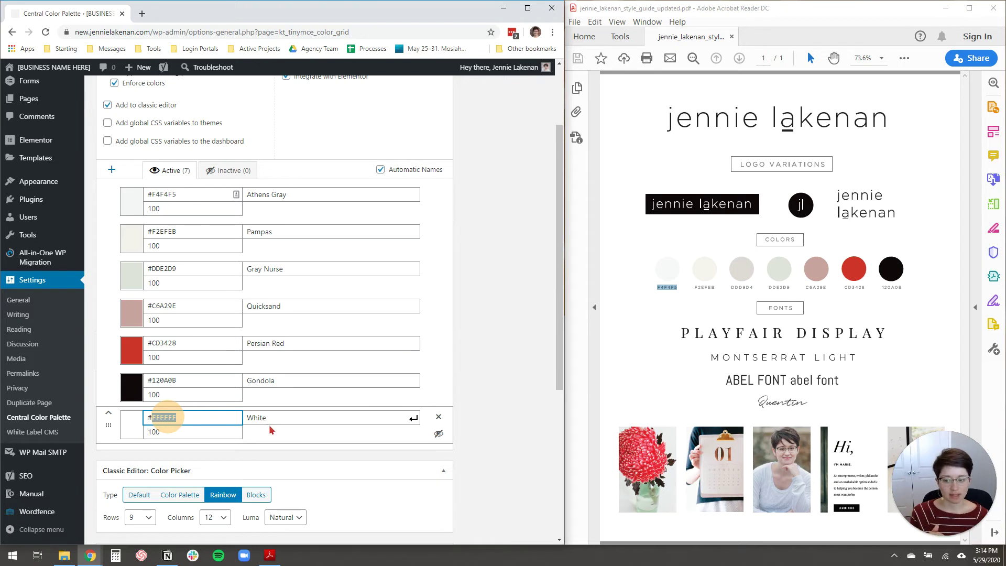
click(486, 298)
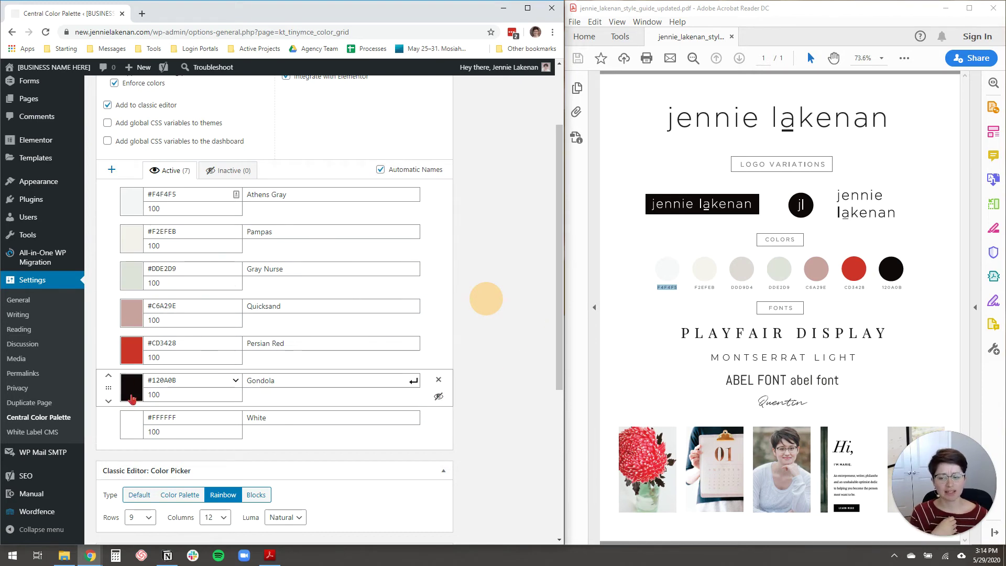
Check the DDD9D4 swatch code in the style guide PDF against the palette
click(736, 292)
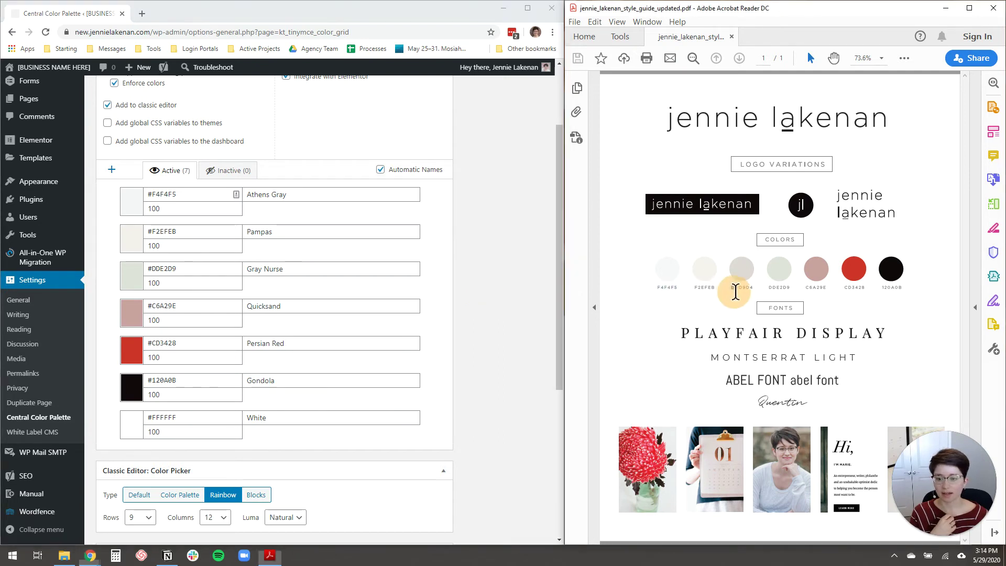
drag(736, 292, 750, 287)
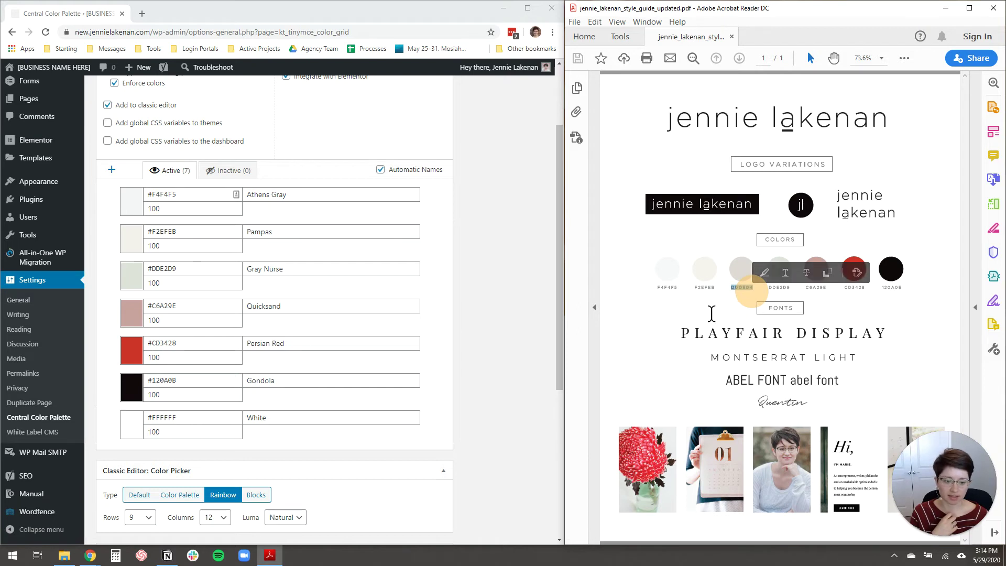
click(709, 308)
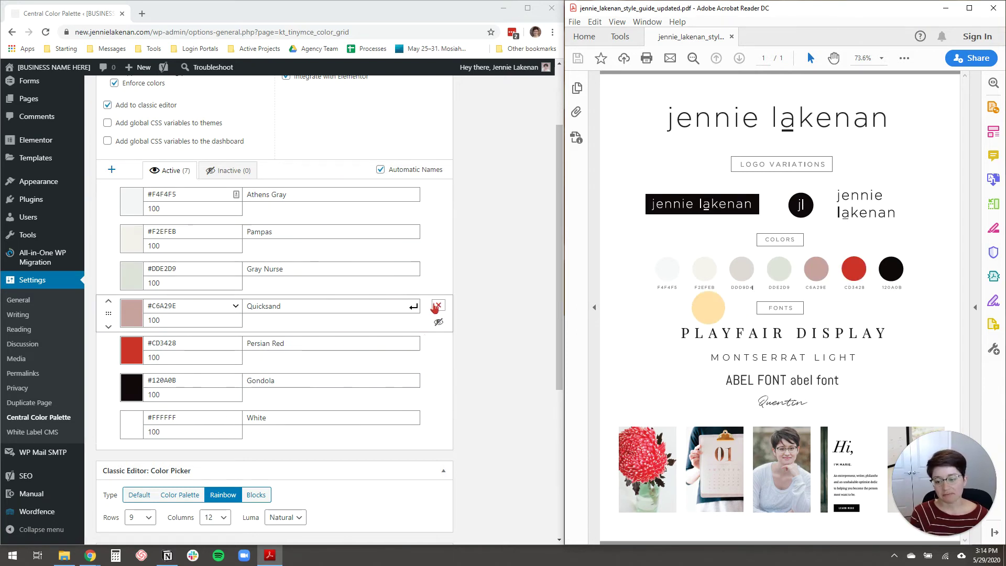
click(509, 274)
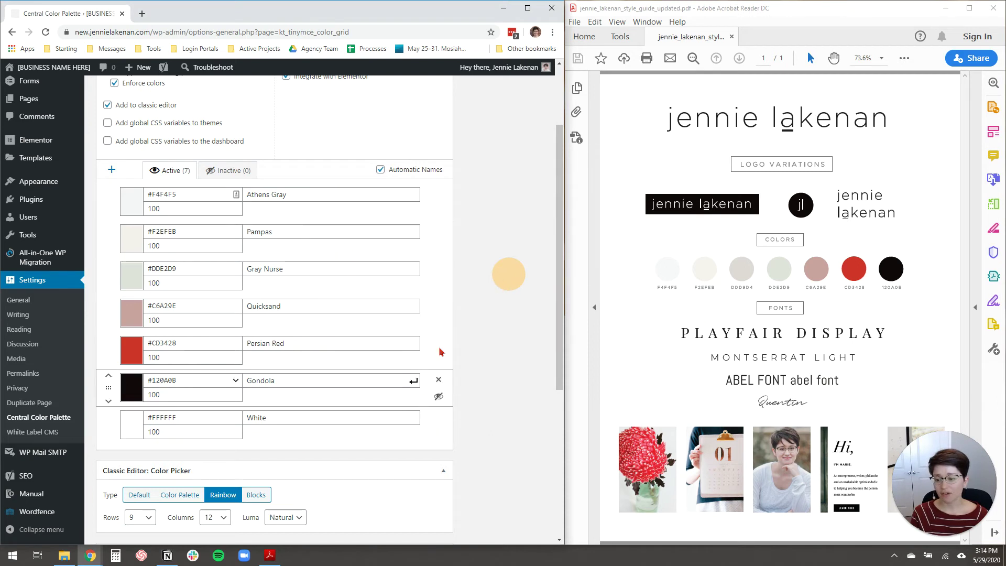
Save the palette settings and open 'Test — Draft' from All Pages
scroll(436, 314, down, 5)
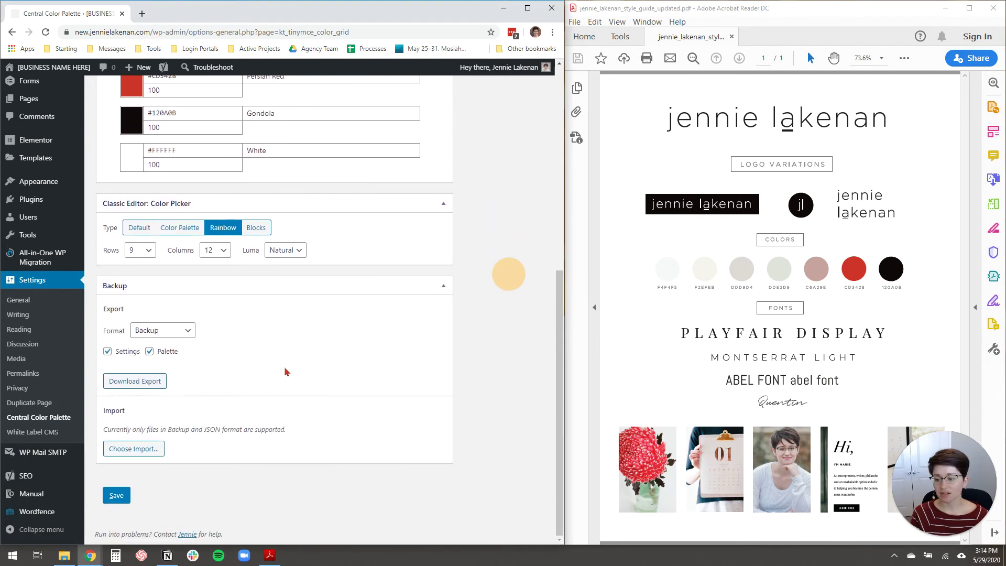
click(115, 496)
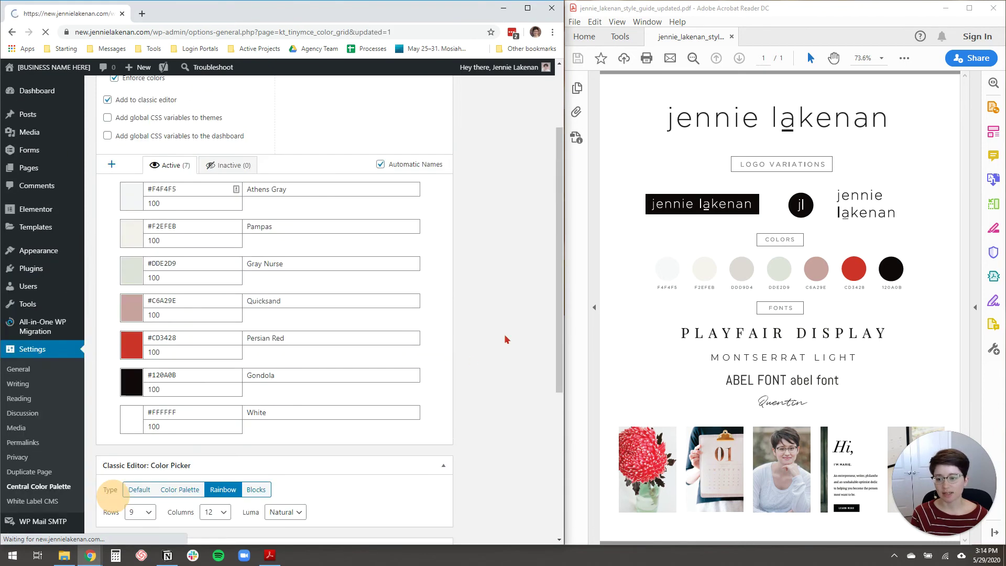
click(30, 168)
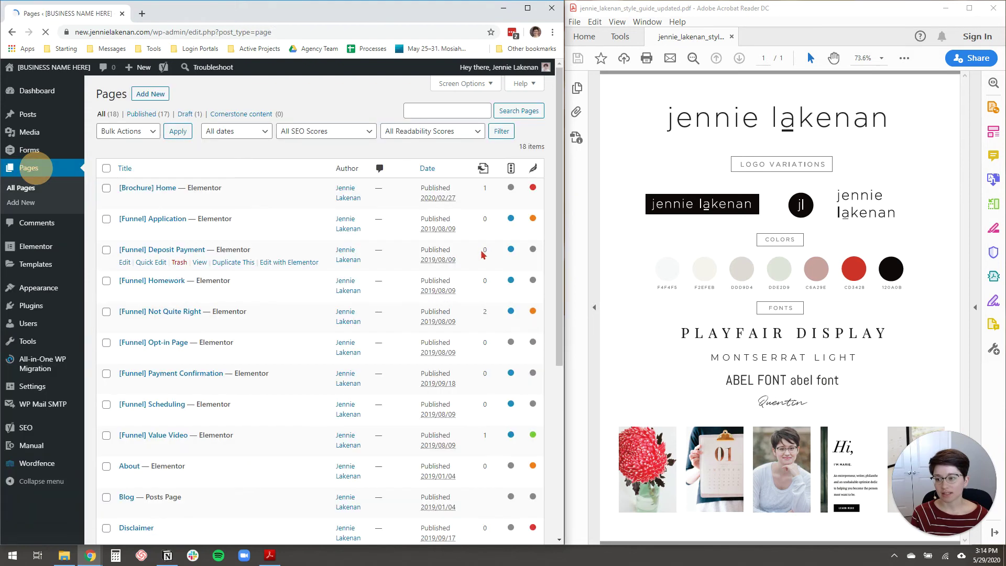
scroll(167, 341, down, 4)
scroll(170, 342, down, 2)
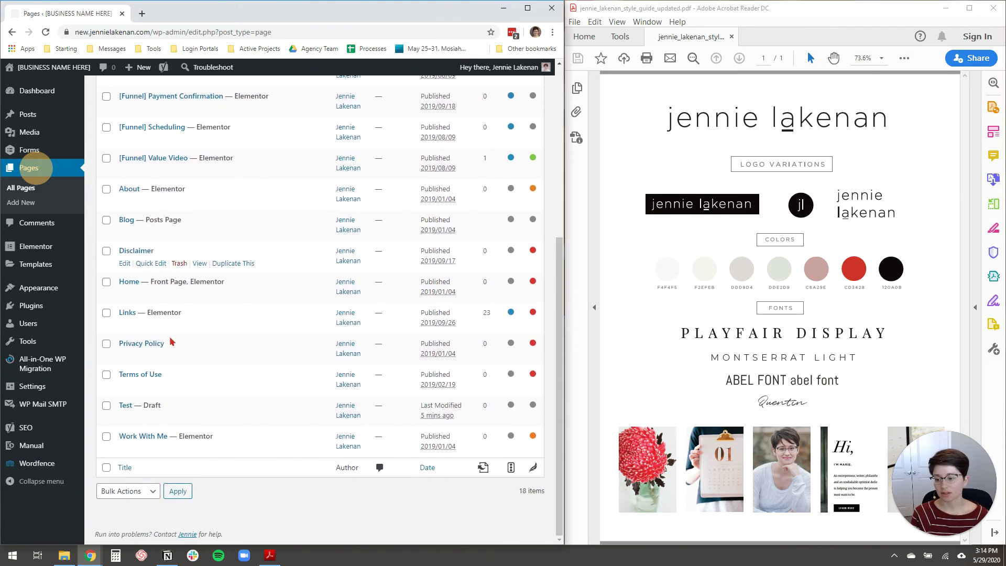
click(126, 402)
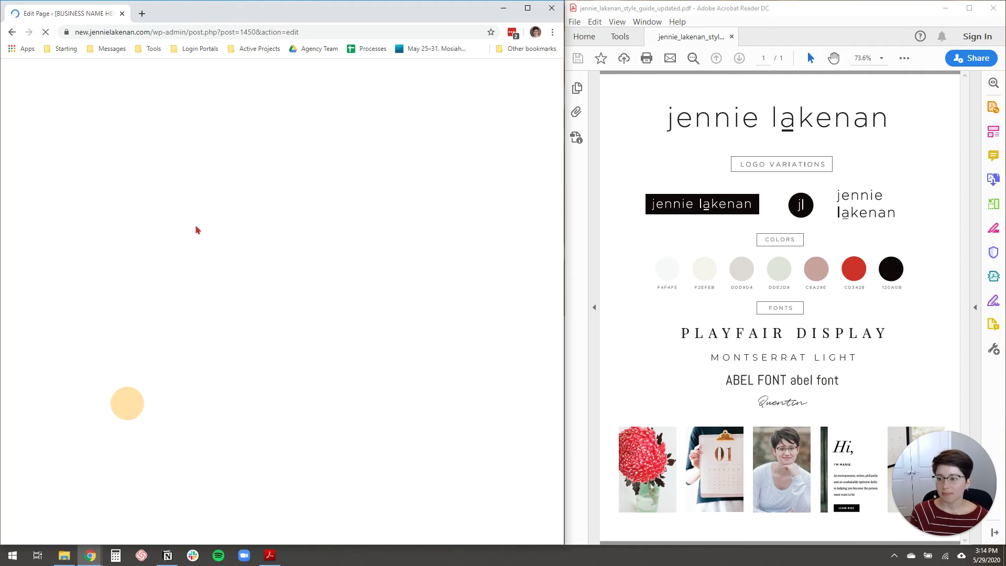
Give the Test paragraph the red brand swatch text colour, then switch to Elementor
click(150, 290)
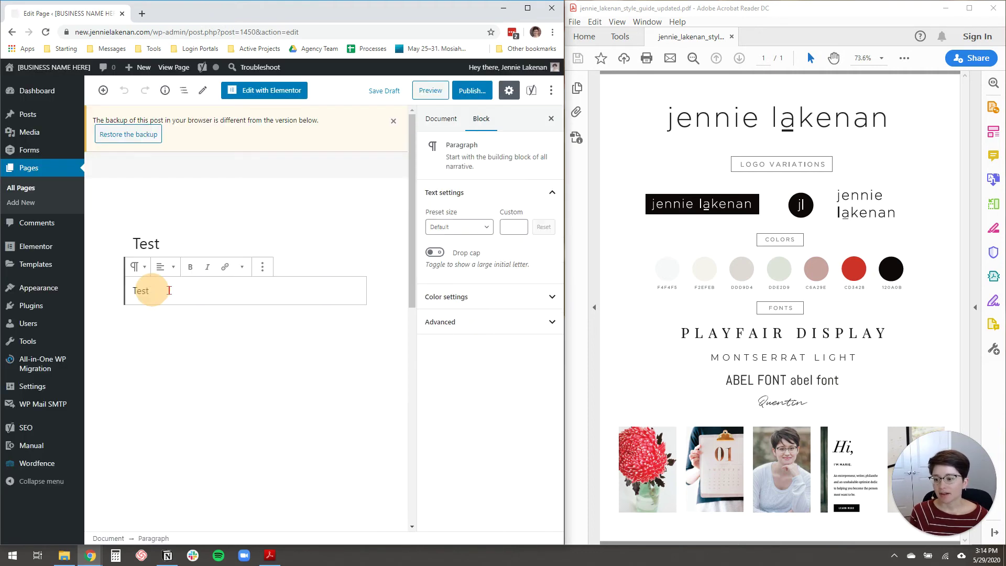
double_click(126, 292)
click(478, 297)
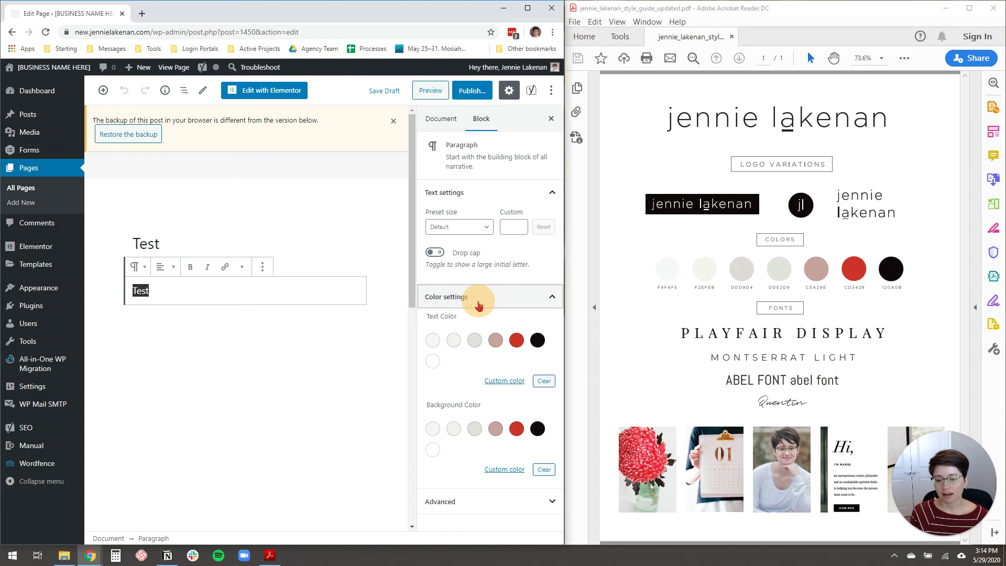
click(517, 340)
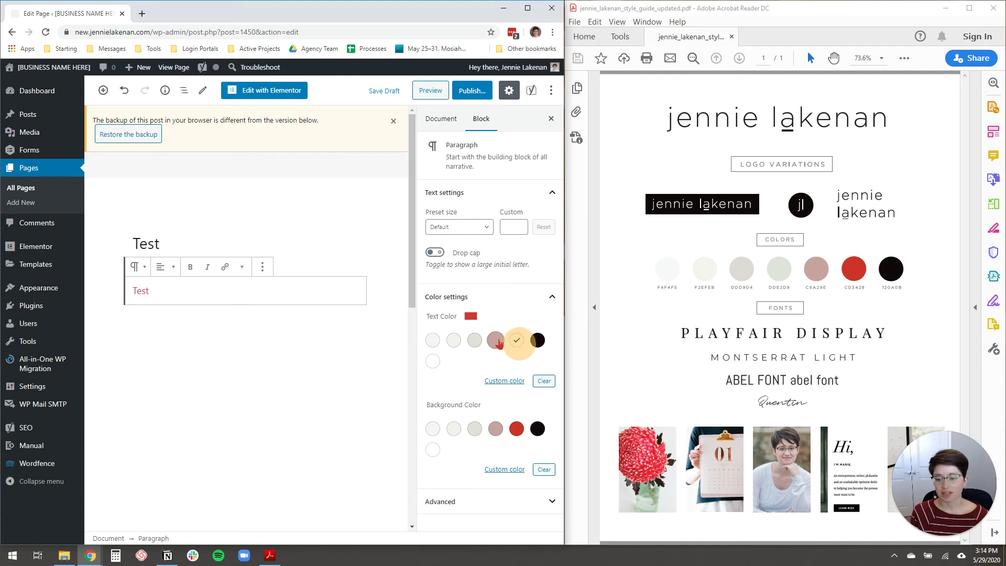
click(496, 340)
click(517, 341)
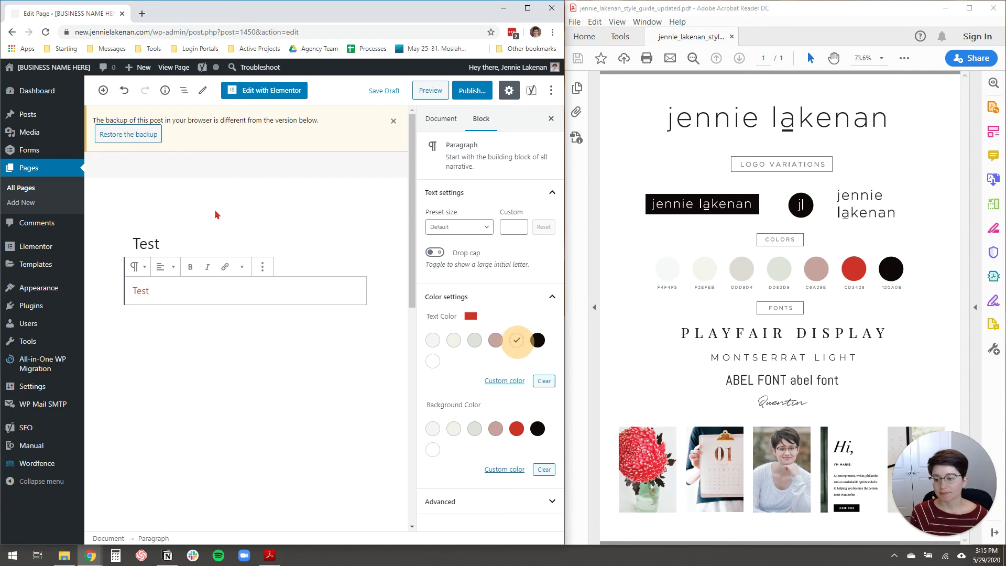
click(253, 93)
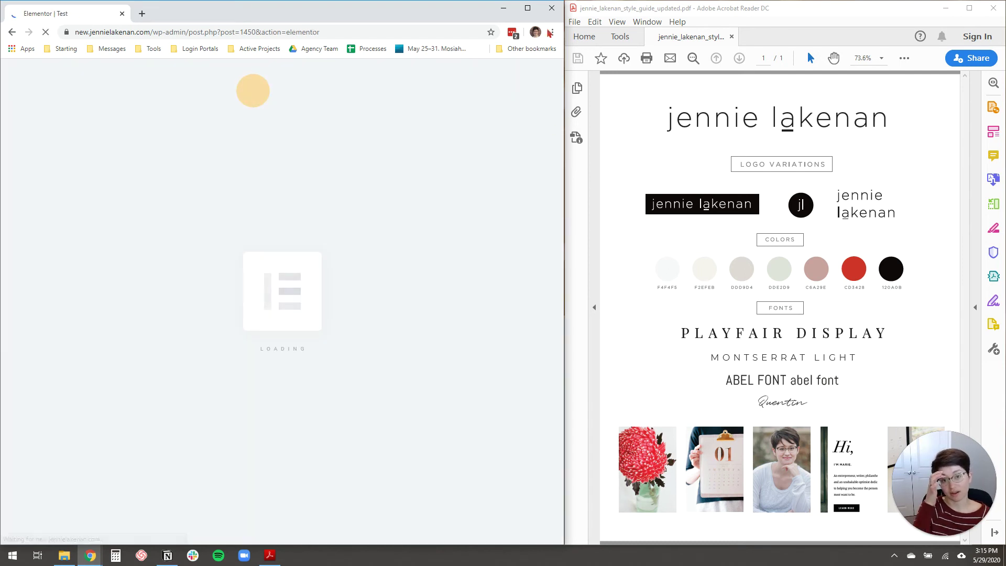
Maximize the browser and preview brand swatches in the Test widget's Text Color picker
click(528, 8)
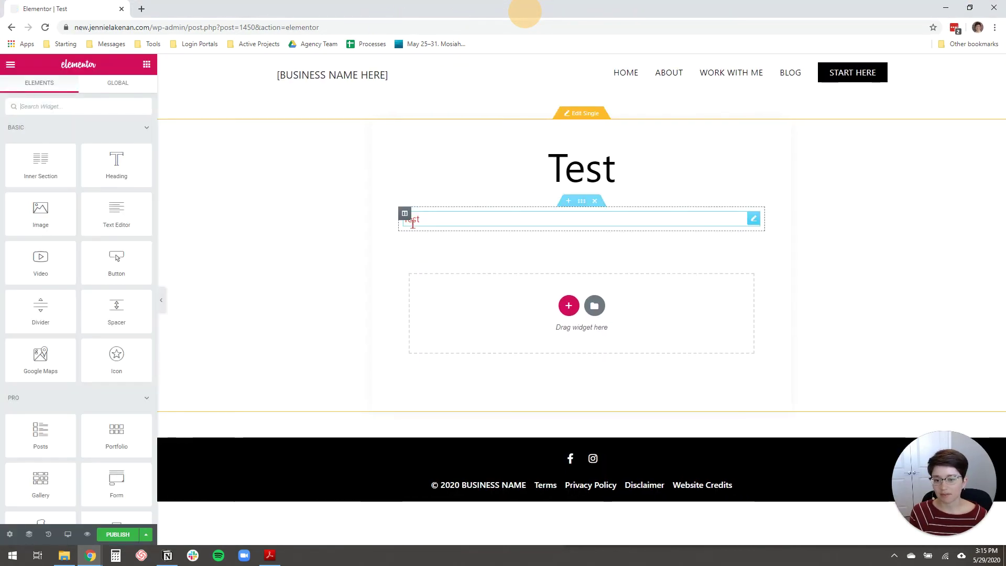
click(425, 216)
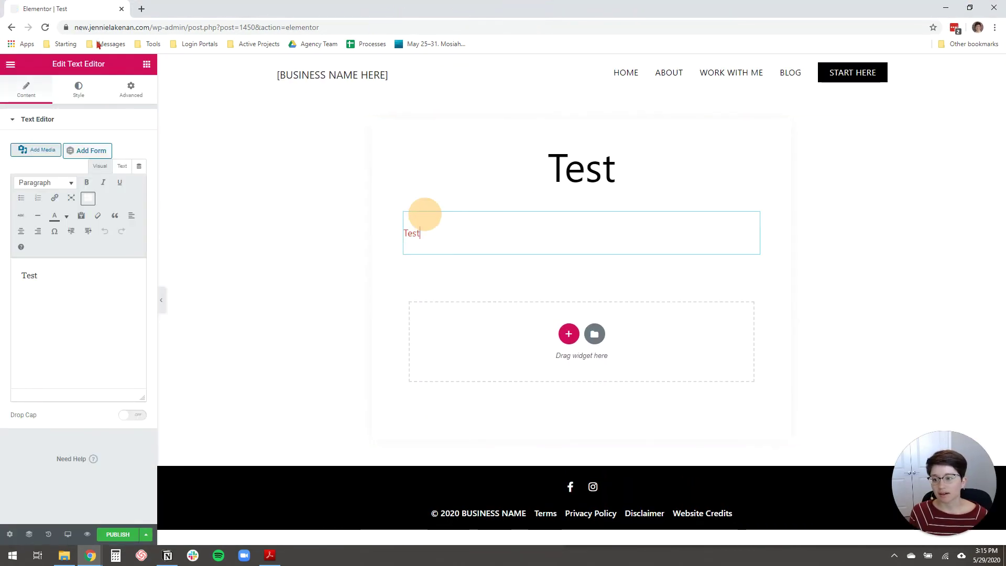
click(79, 87)
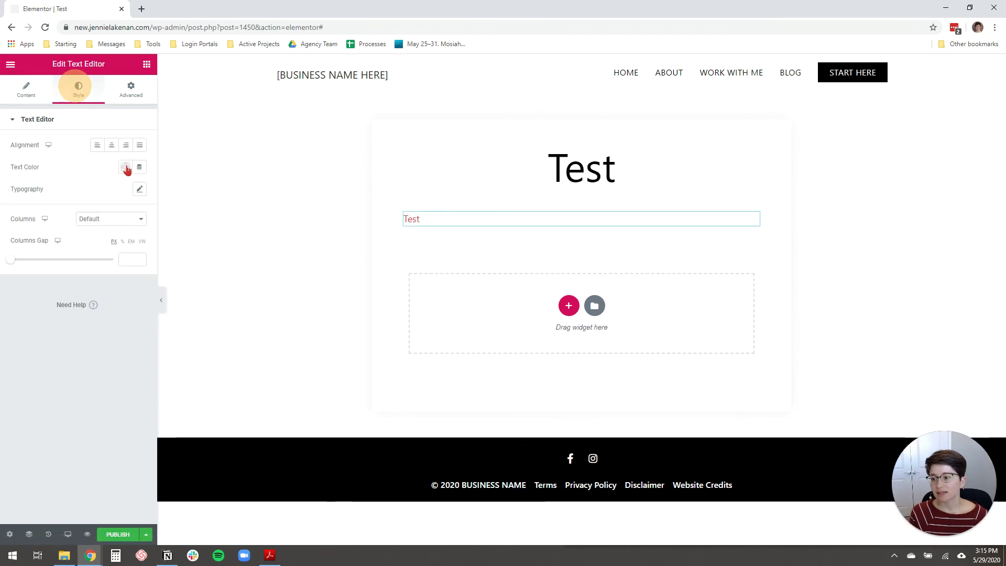
click(125, 167)
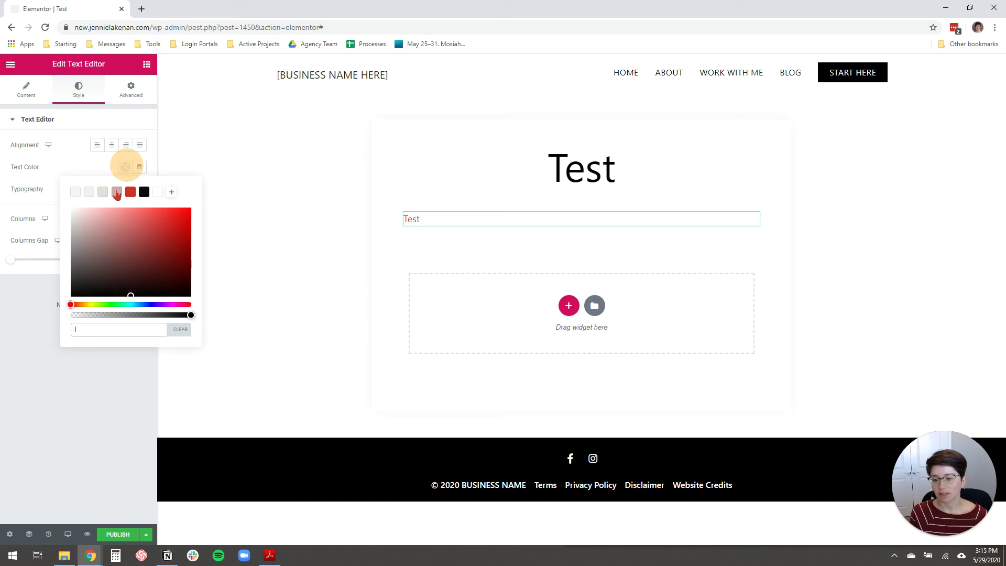
click(116, 193)
click(102, 192)
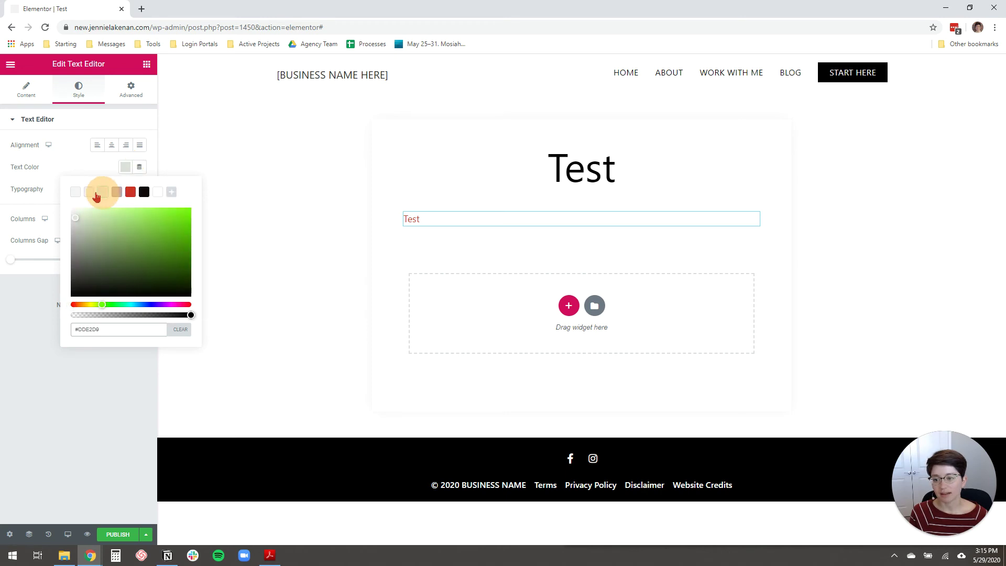
click(89, 192)
click(144, 192)
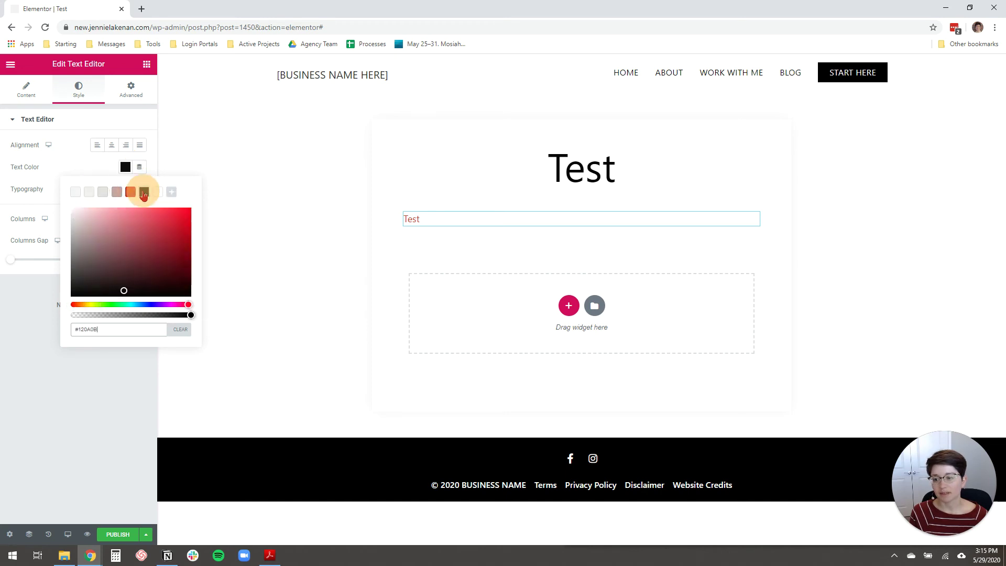
Retype 'Test' in the widget content to strip its inline colour
click(26, 90)
drag(38, 275, 11, 268)
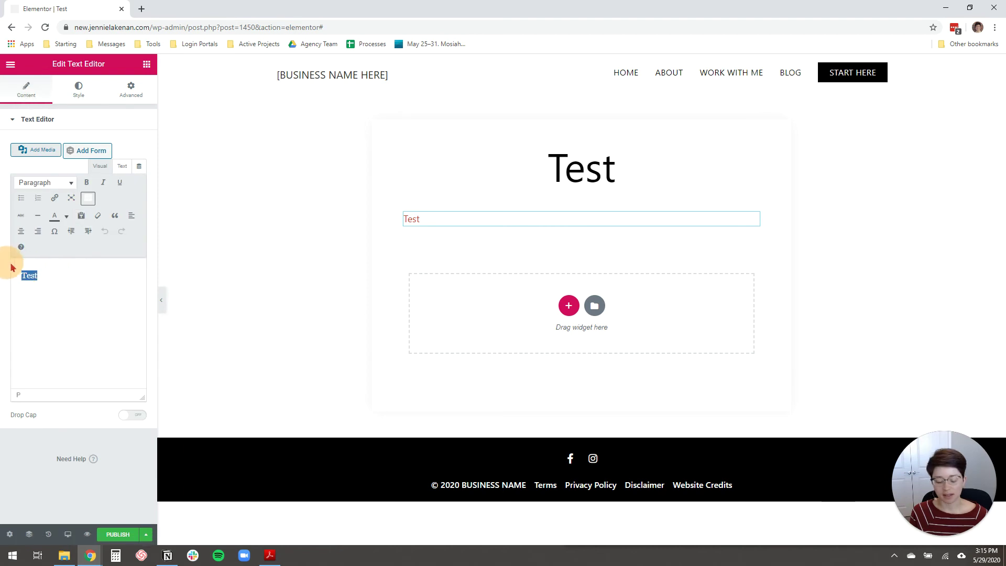
key(BackSpace)
text(Te)
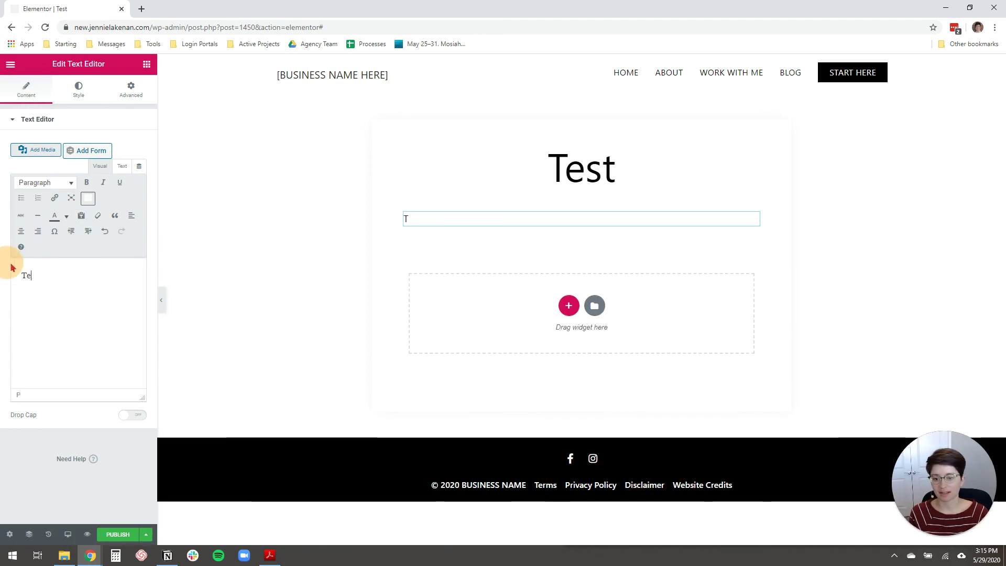
text(st)
Set the widget's Text Color to the red brand preset and close the picker
click(74, 94)
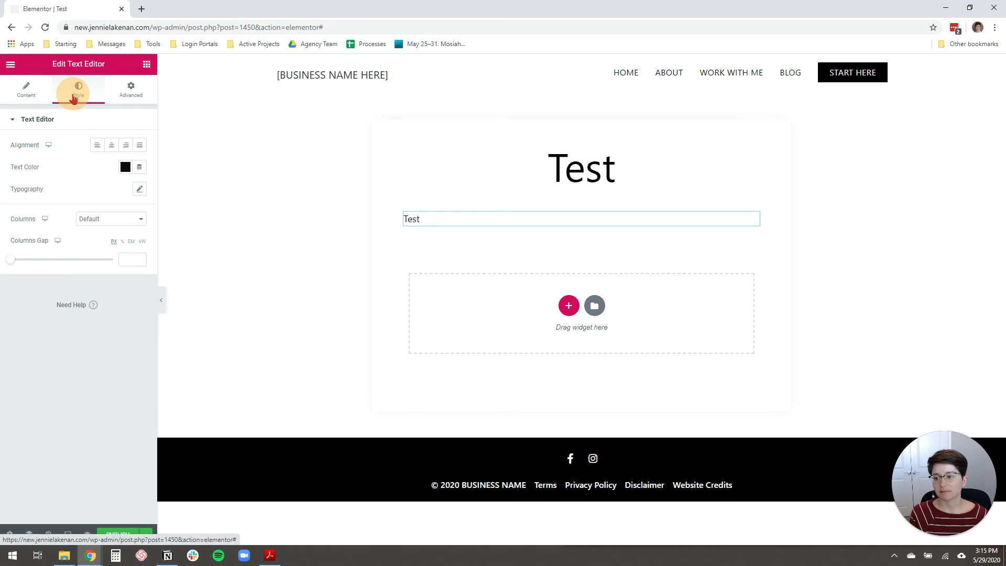
click(125, 168)
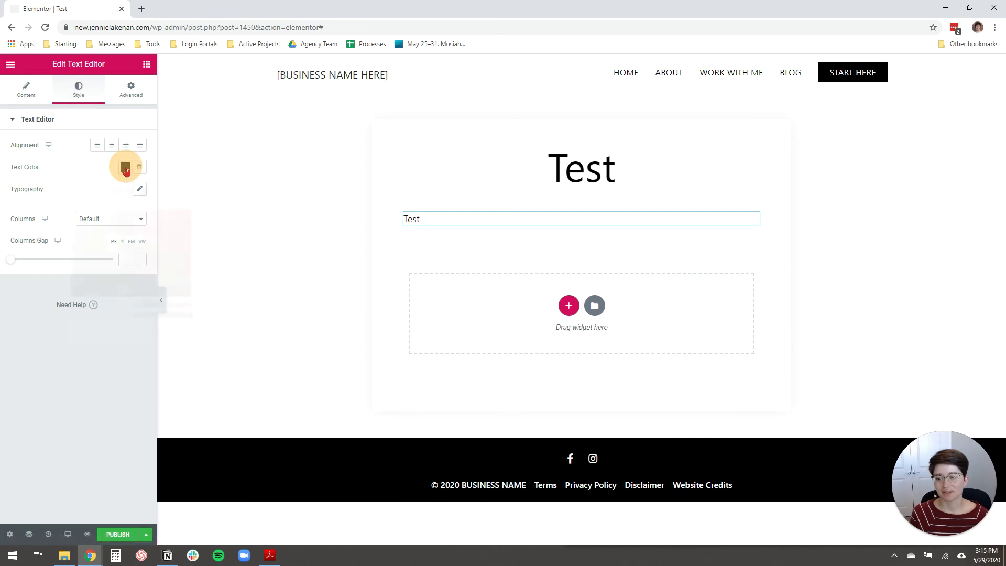
click(122, 193)
click(119, 193)
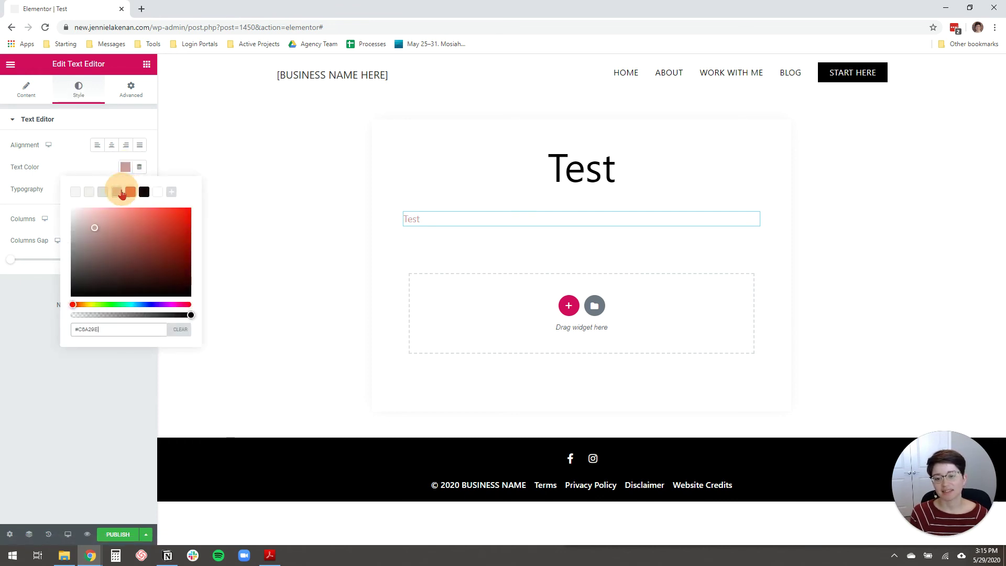
click(130, 192)
click(102, 192)
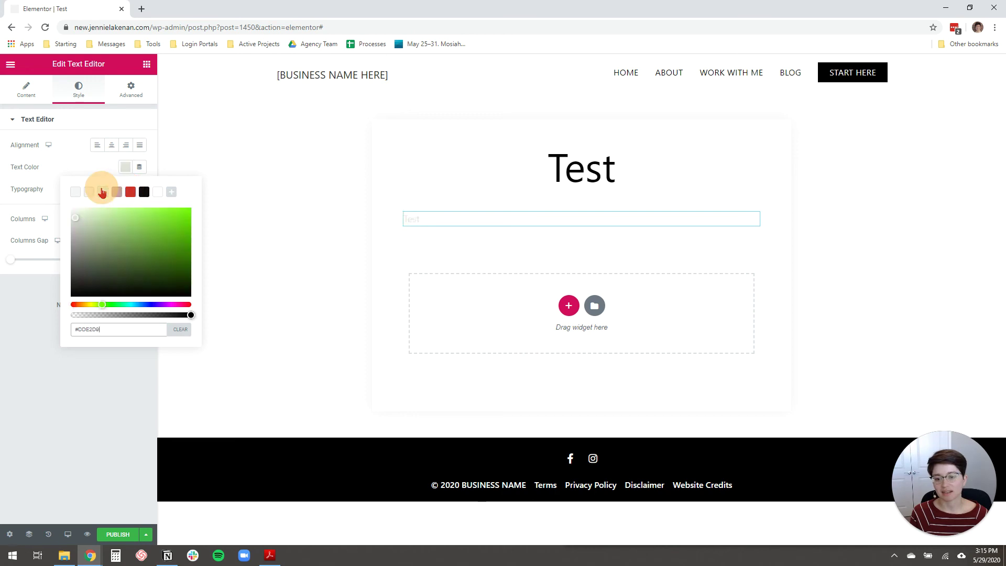
click(130, 192)
click(137, 399)
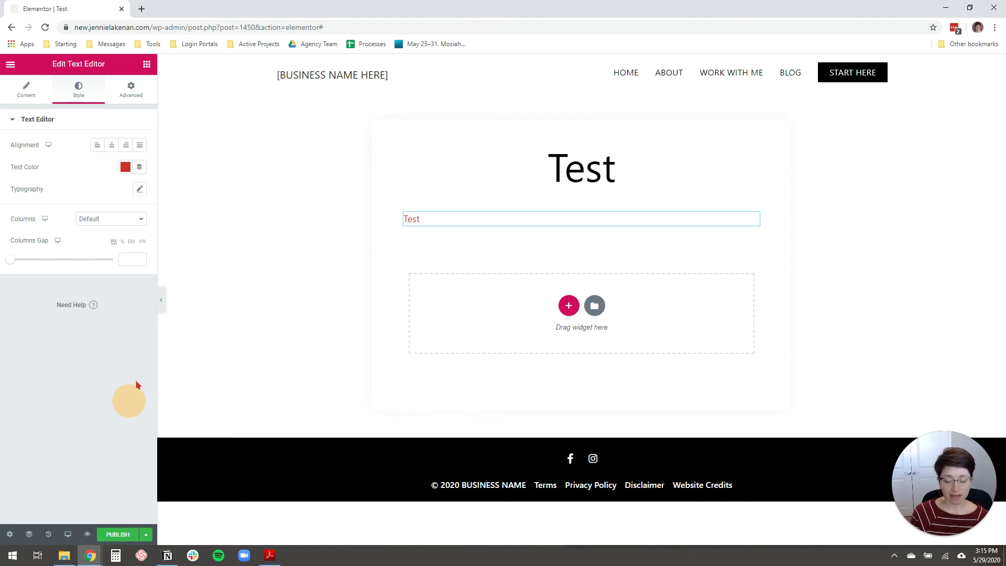
click(269, 375)
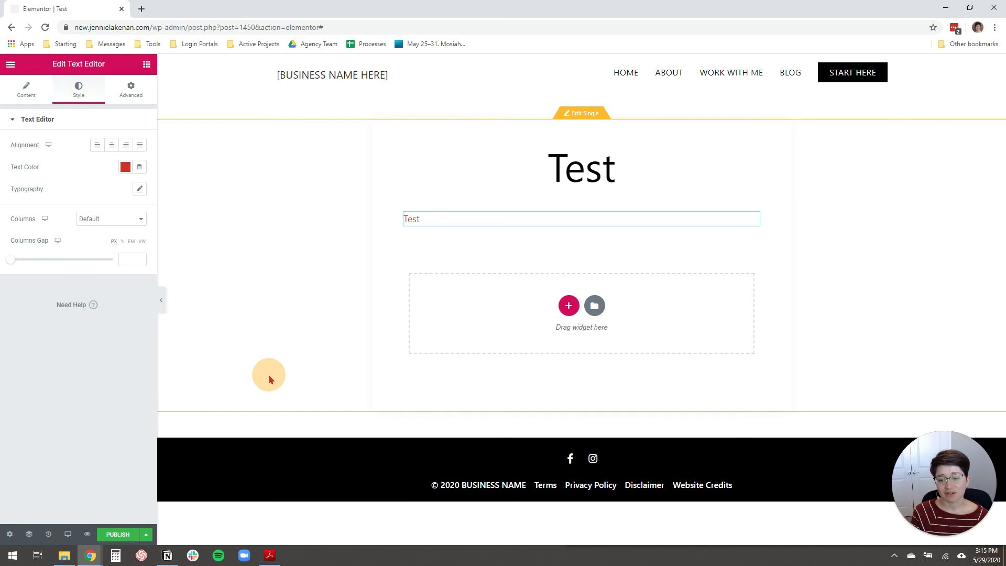
click(576, 7)
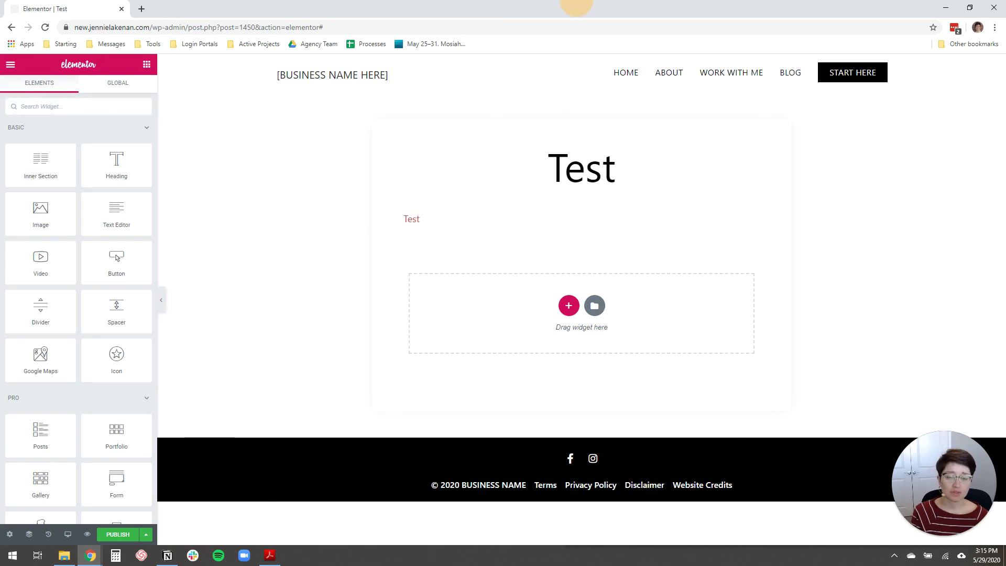